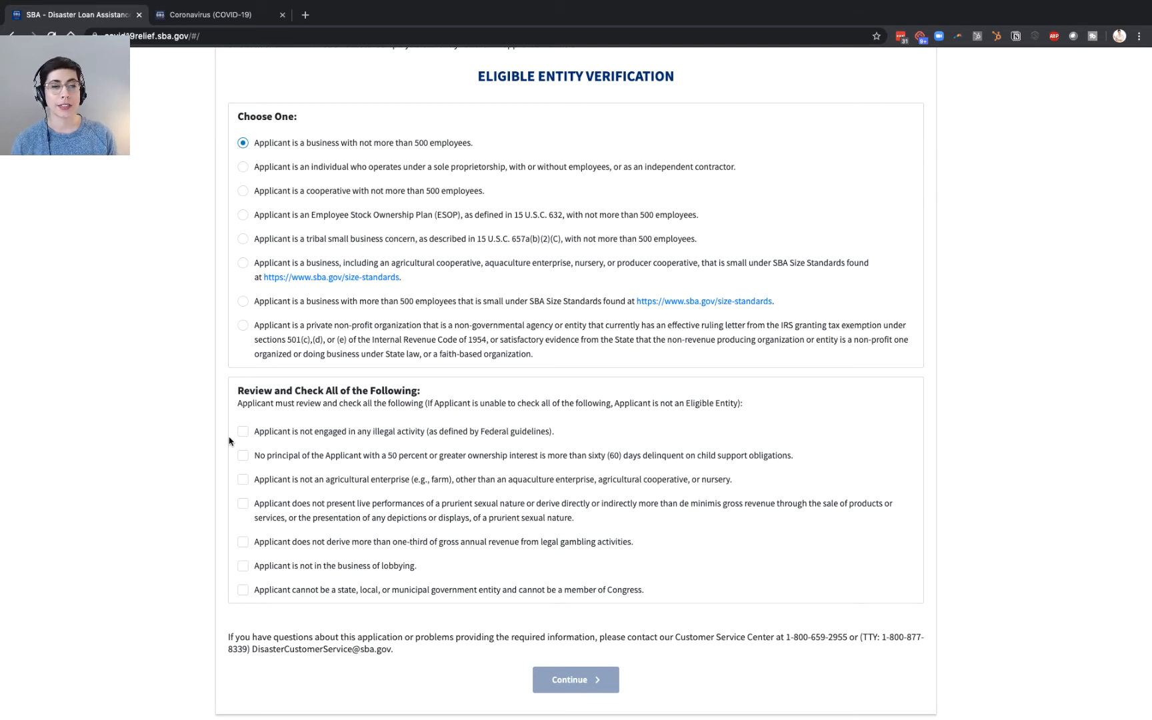
# - Tick all seven eligibility statements under 'Review and Check All of the Following'
pyautogui.click(243, 431)
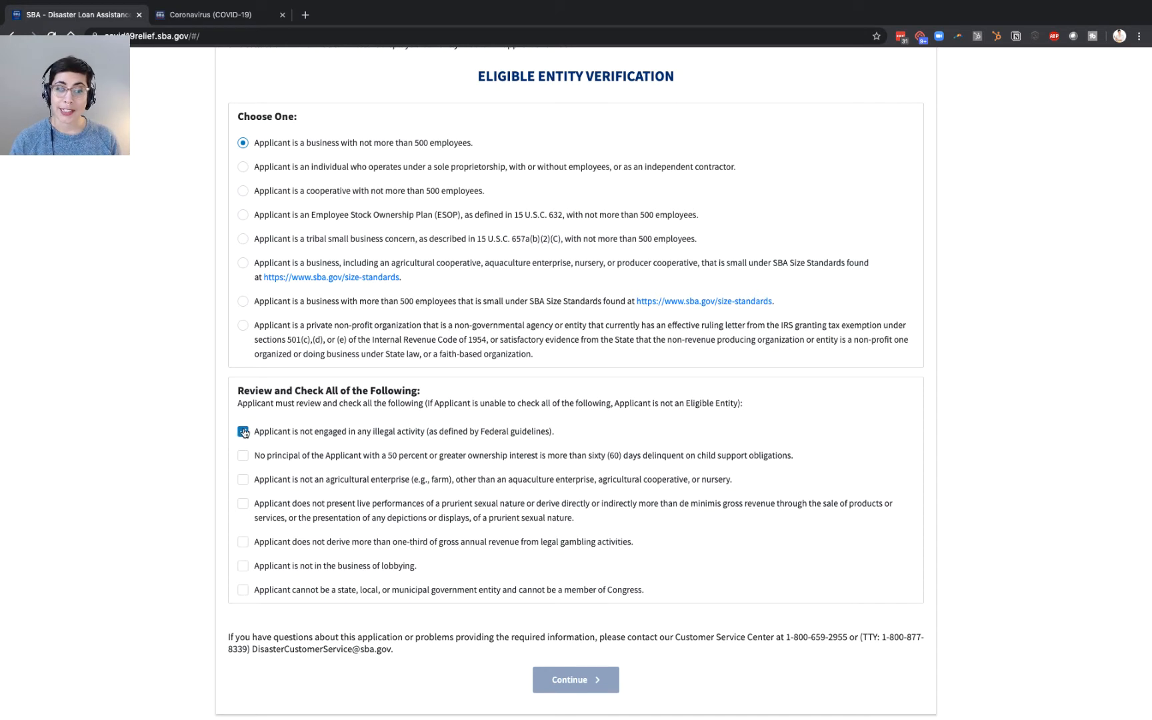
pyautogui.scroll(-2, 210, 443)
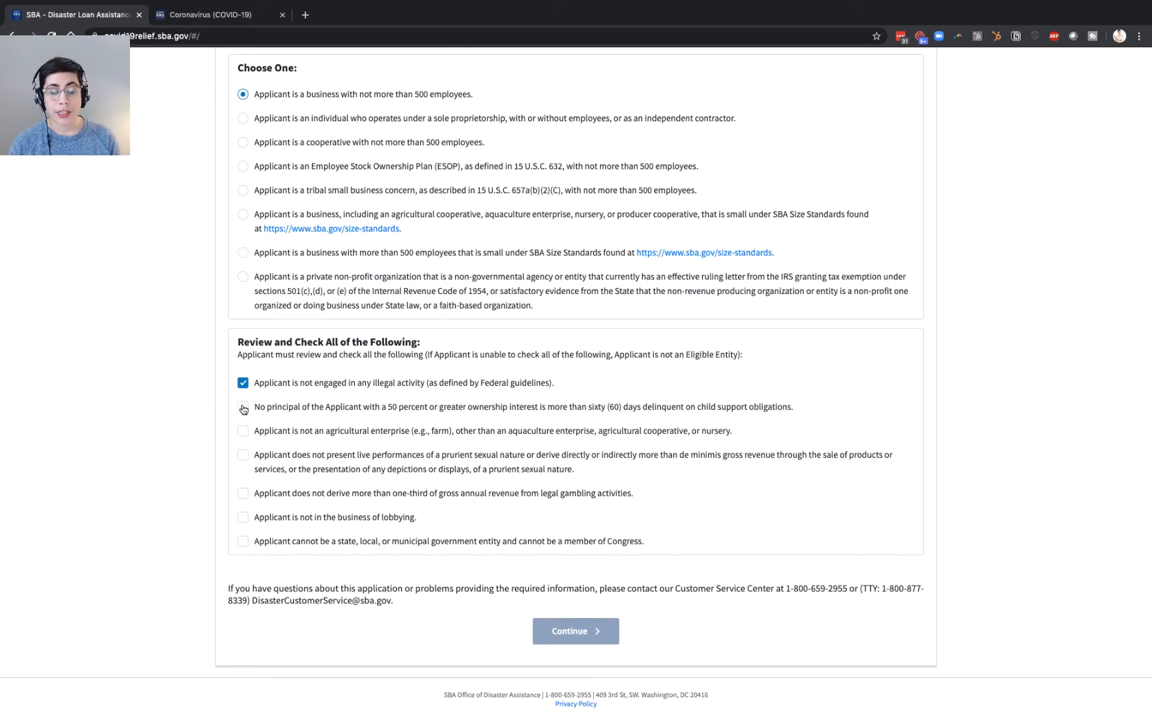
pyautogui.click(243, 408)
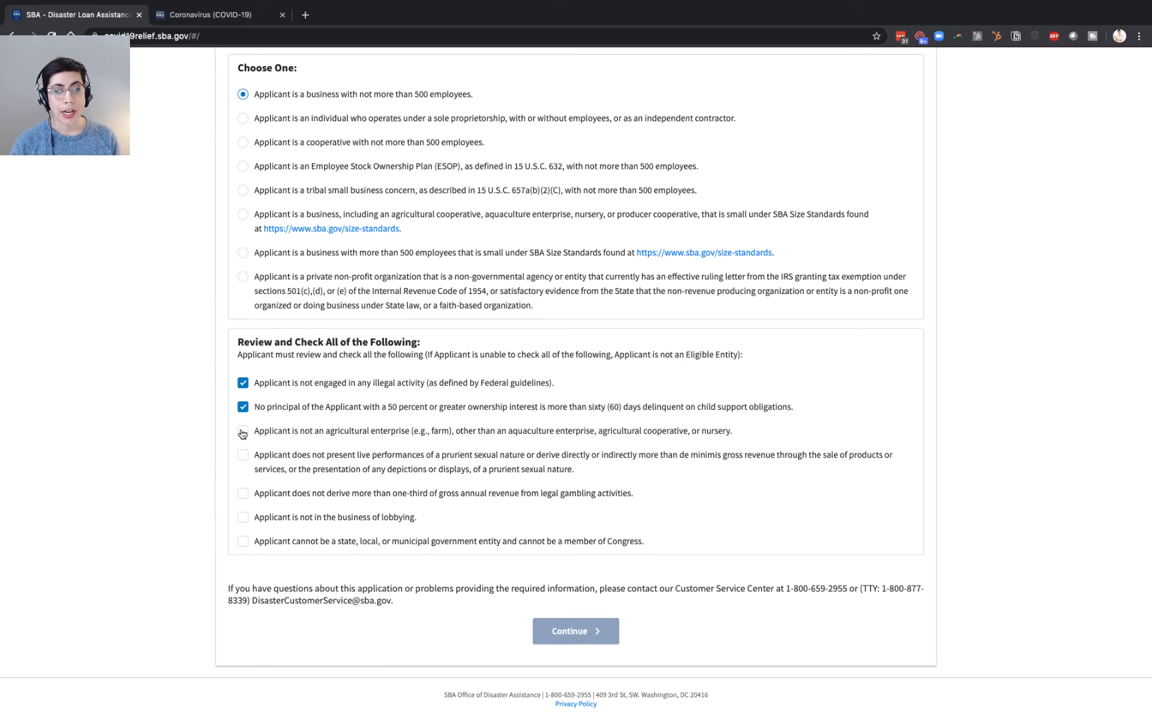
pyautogui.click(243, 431)
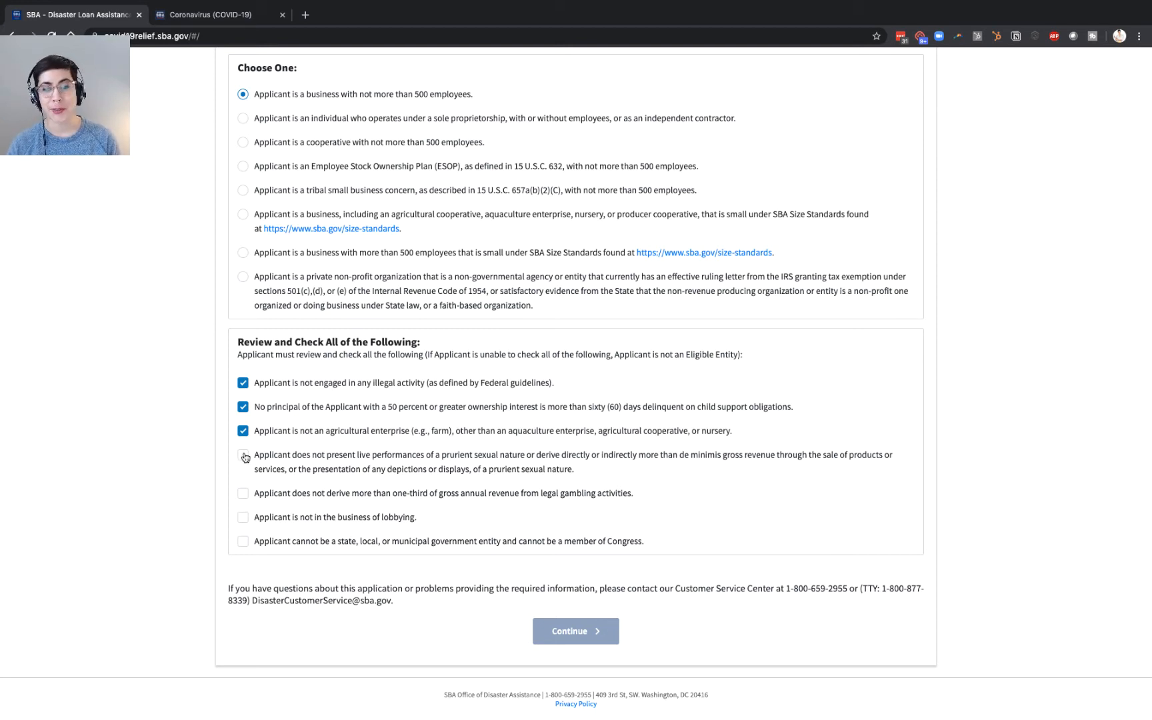
pyautogui.click(244, 457)
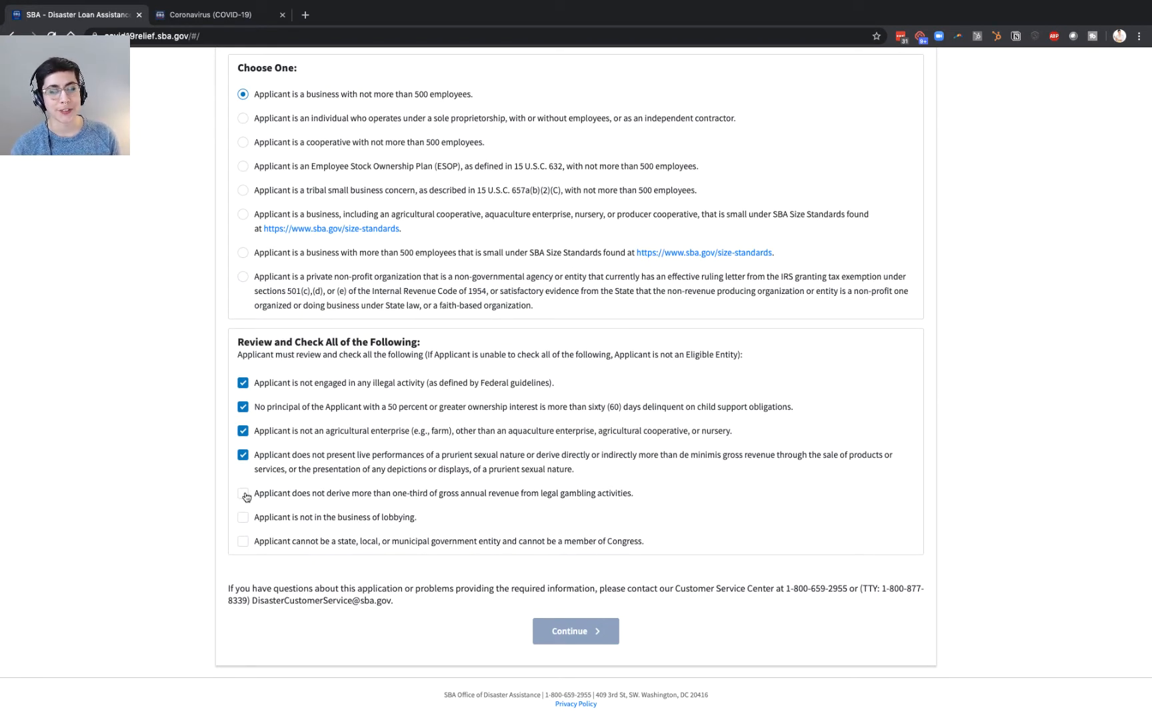
pyautogui.click(245, 495)
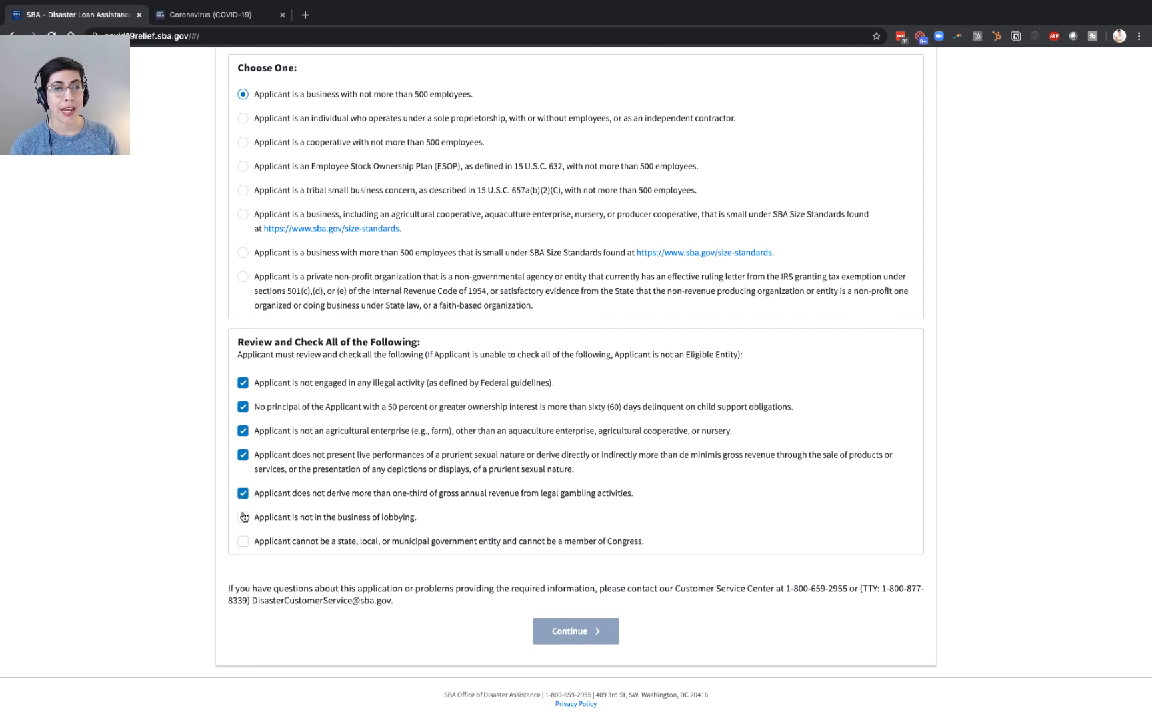
pyautogui.click(244, 517)
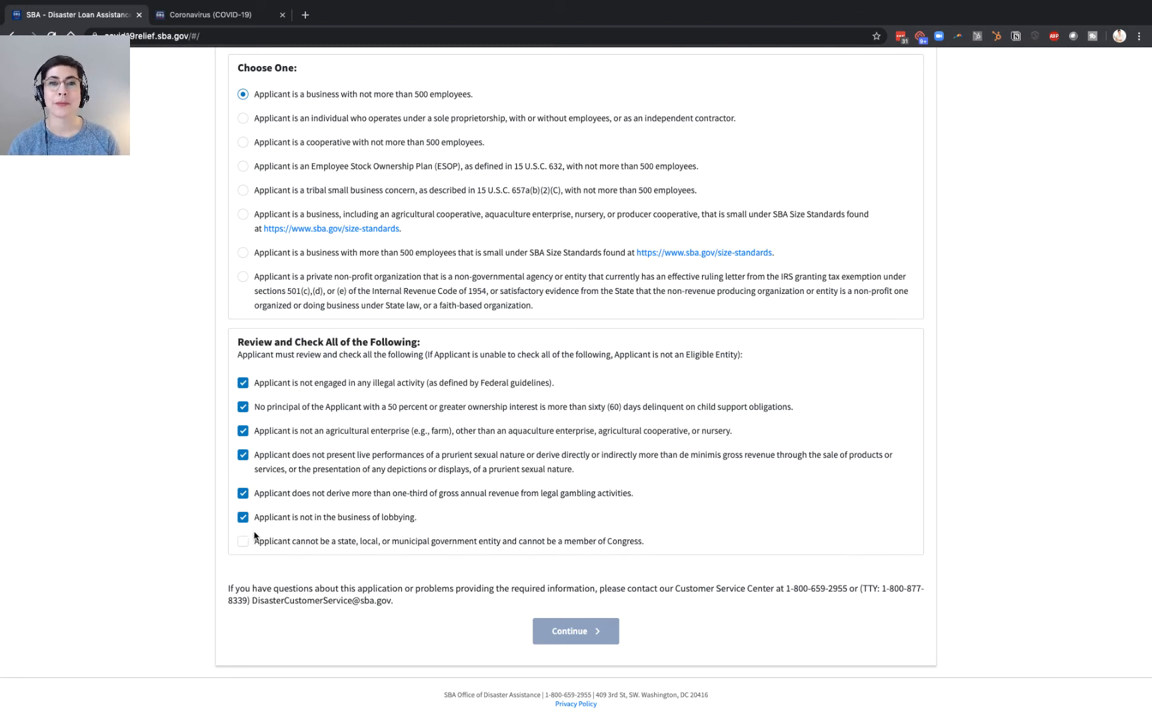
pyautogui.click(244, 542)
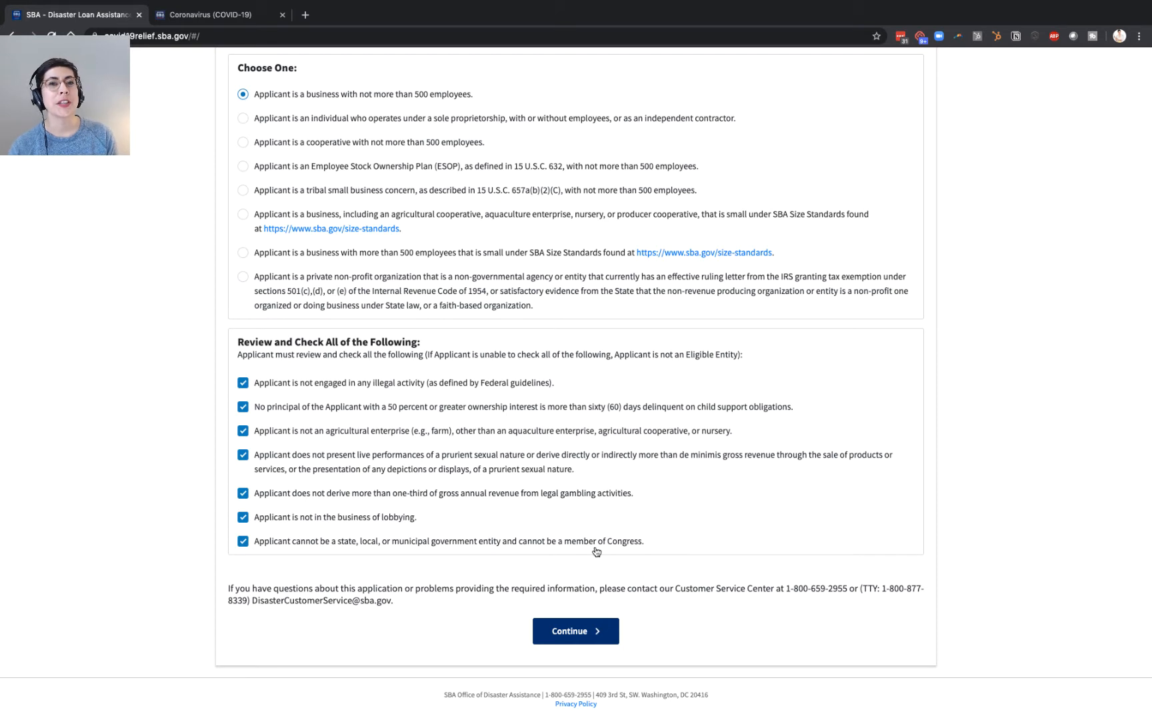
# - Highlight the Customer Service Center phone and e-mail details, then continue to Business Information
pyautogui.moveTo(658, 588); pyautogui.dragTo(875, 586)
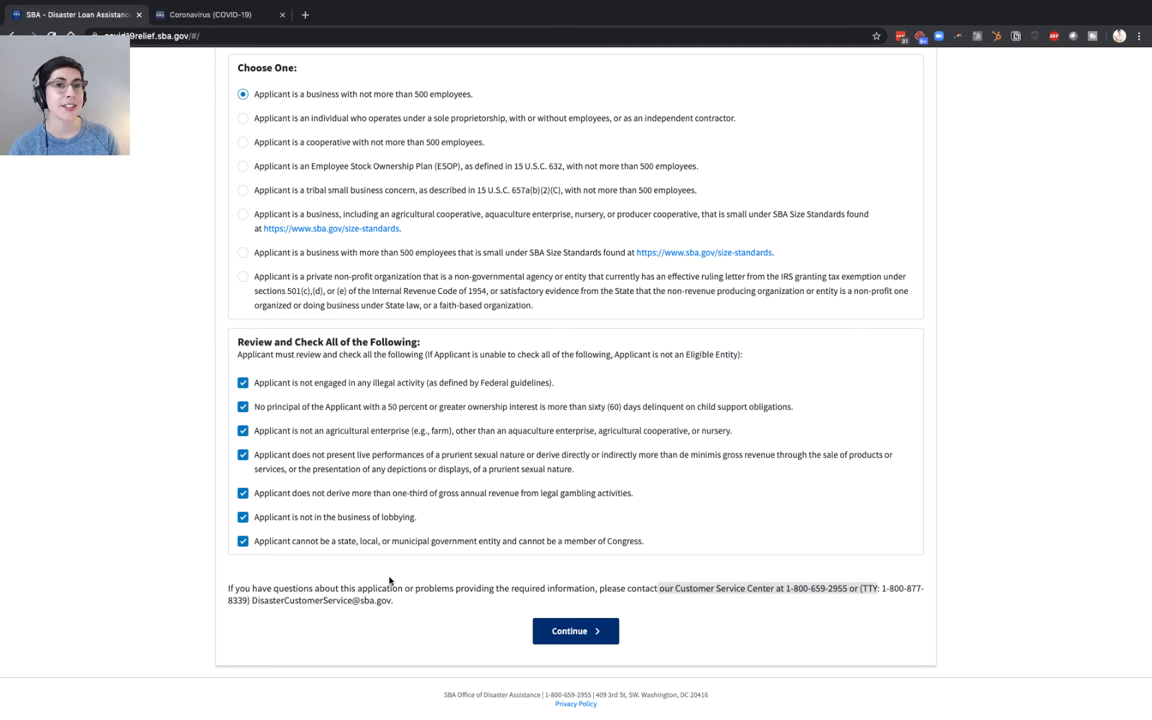
pyautogui.click(295, 602)
pyautogui.moveTo(252, 601); pyautogui.dragTo(388, 608)
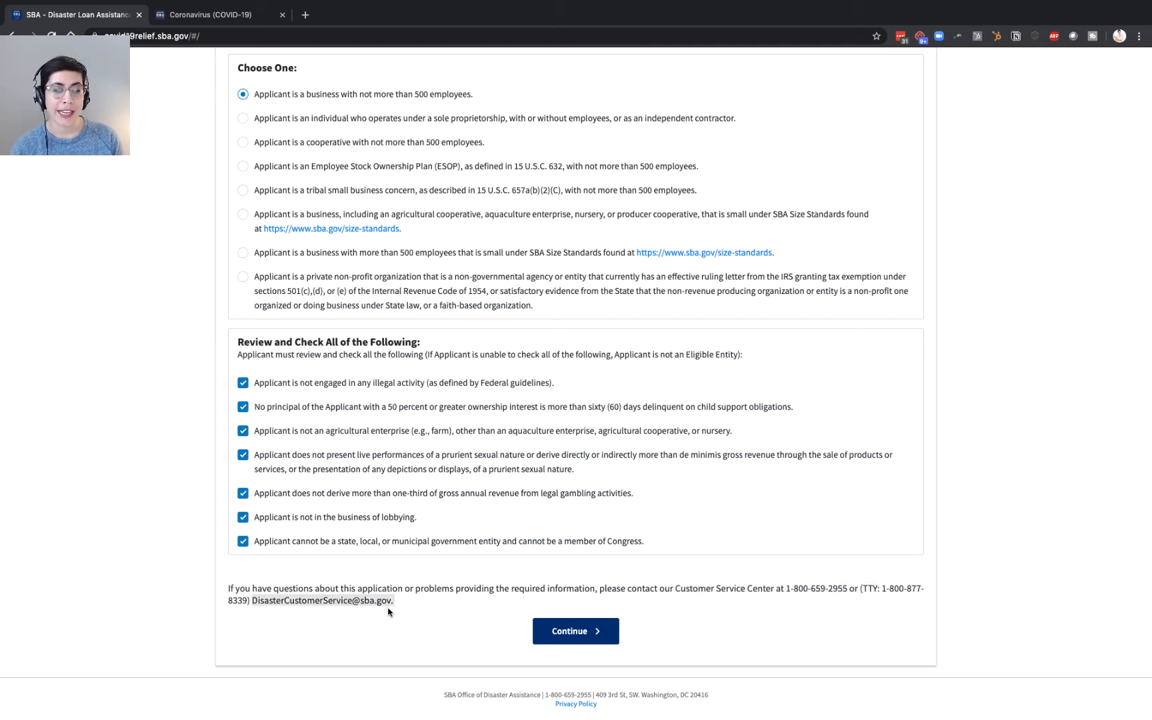
pyautogui.click(421, 548)
pyautogui.click(576, 630)
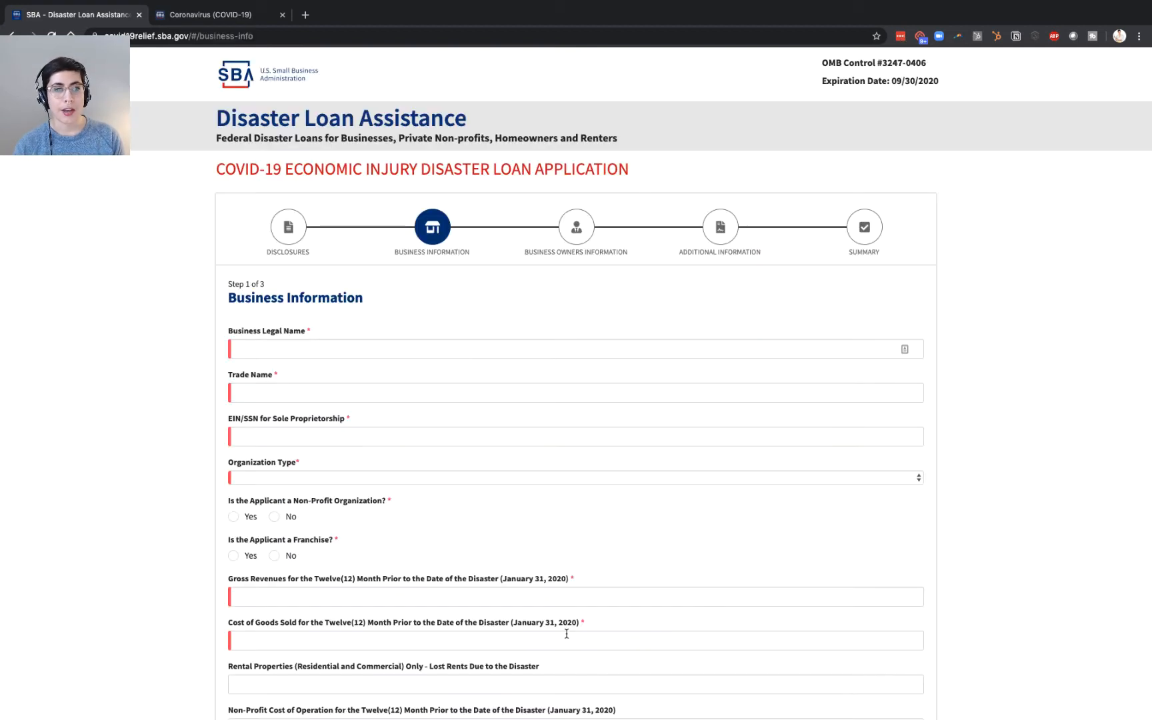
# - Enter 'ssss' as the business legal name and trade name, and fill in the EIN
pyautogui.click(309, 350)
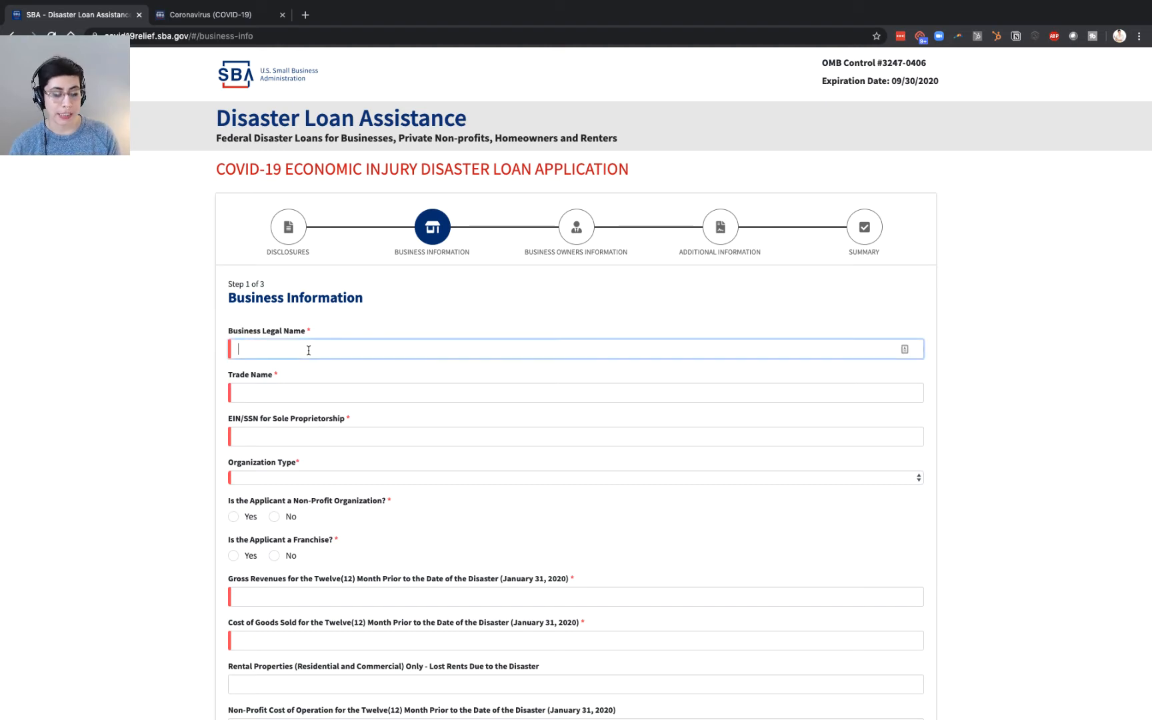
pyautogui.write('ssss')
pyautogui.click(280, 392)
pyautogui.write('ssss')
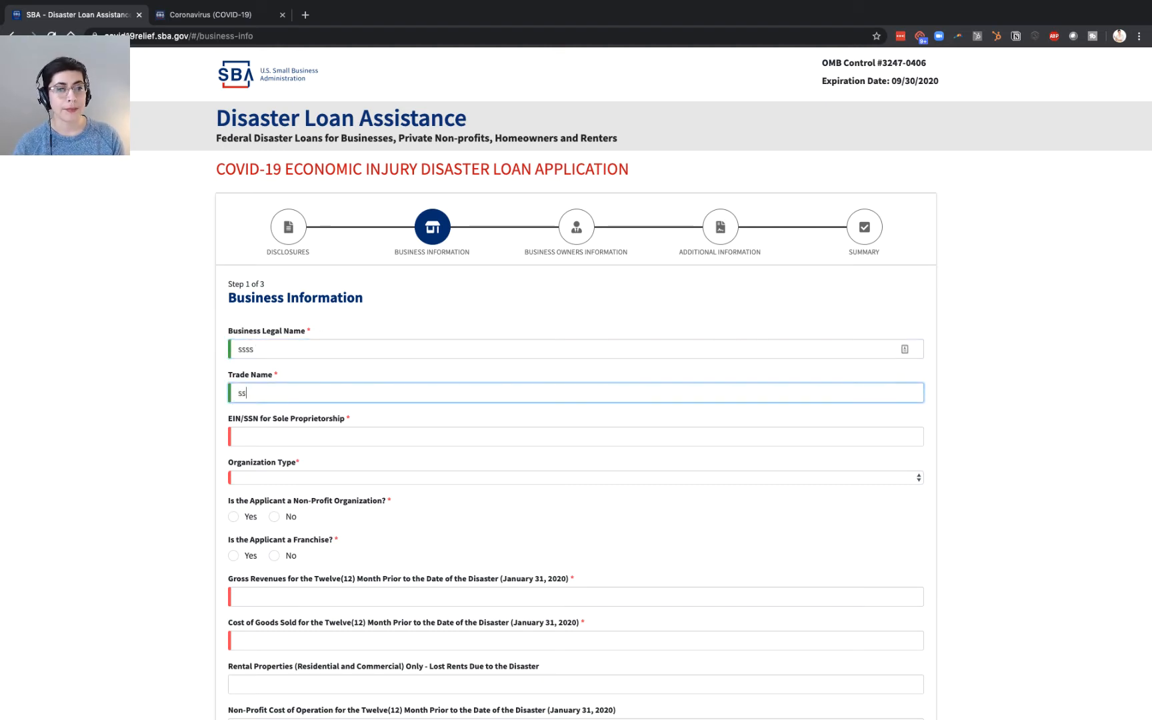
pyautogui.click(274, 436)
pyautogui.write('11-1111111')
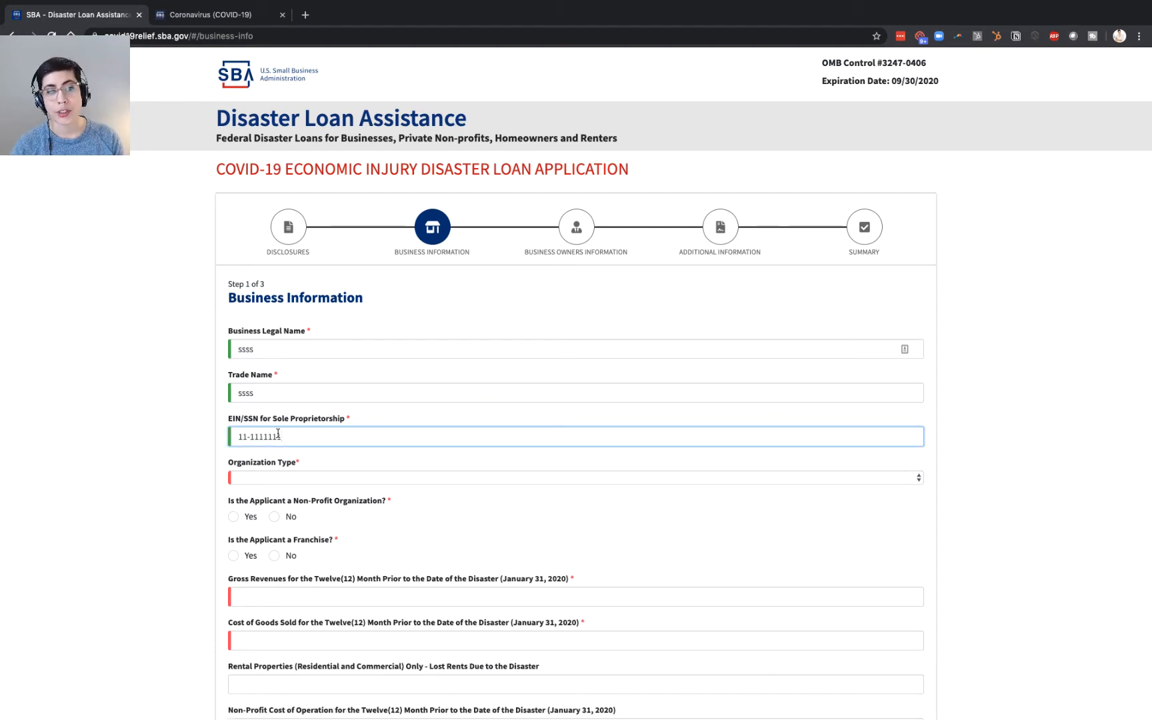
# - Answer No to non-profit and franchise, and enter 1 for gross revenues and cost of goods sold
pyautogui.click(262, 478)
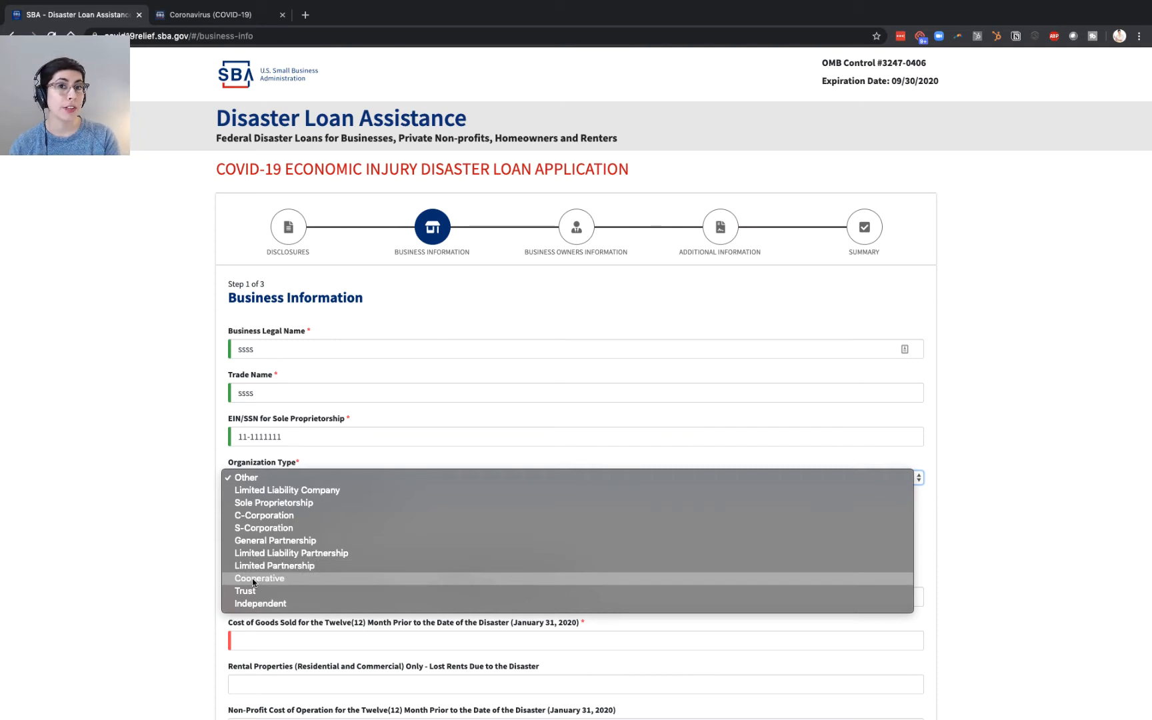
pyautogui.click(90, 553)
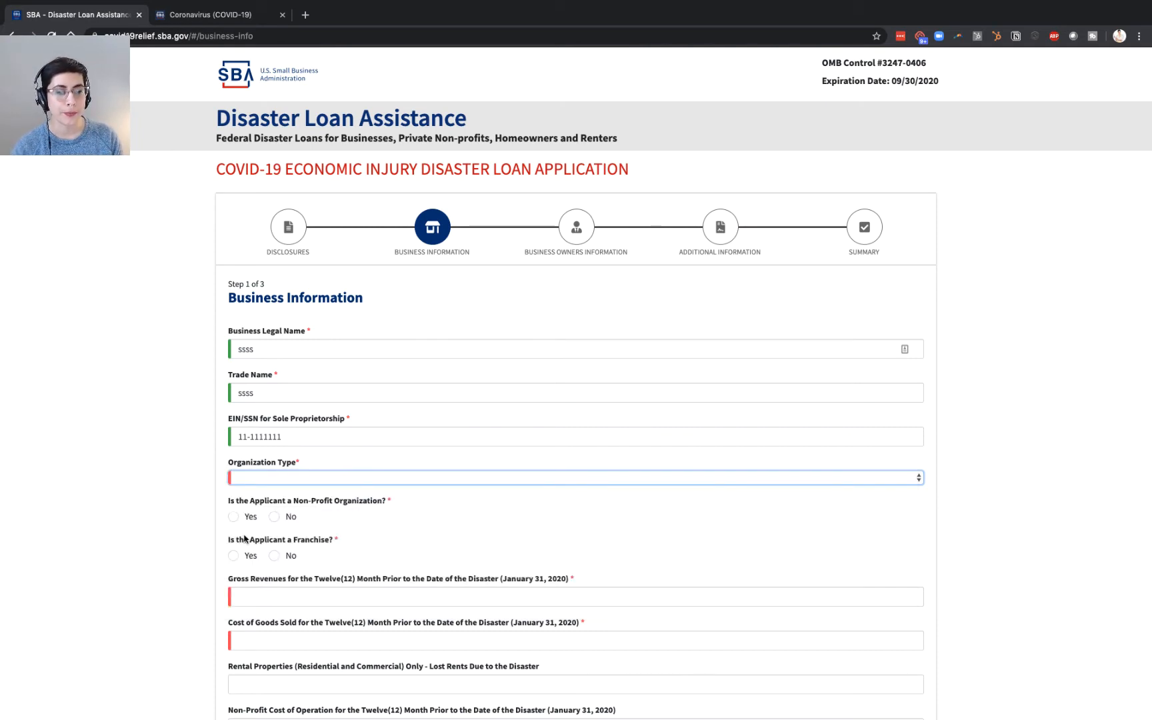
pyautogui.click(277, 519)
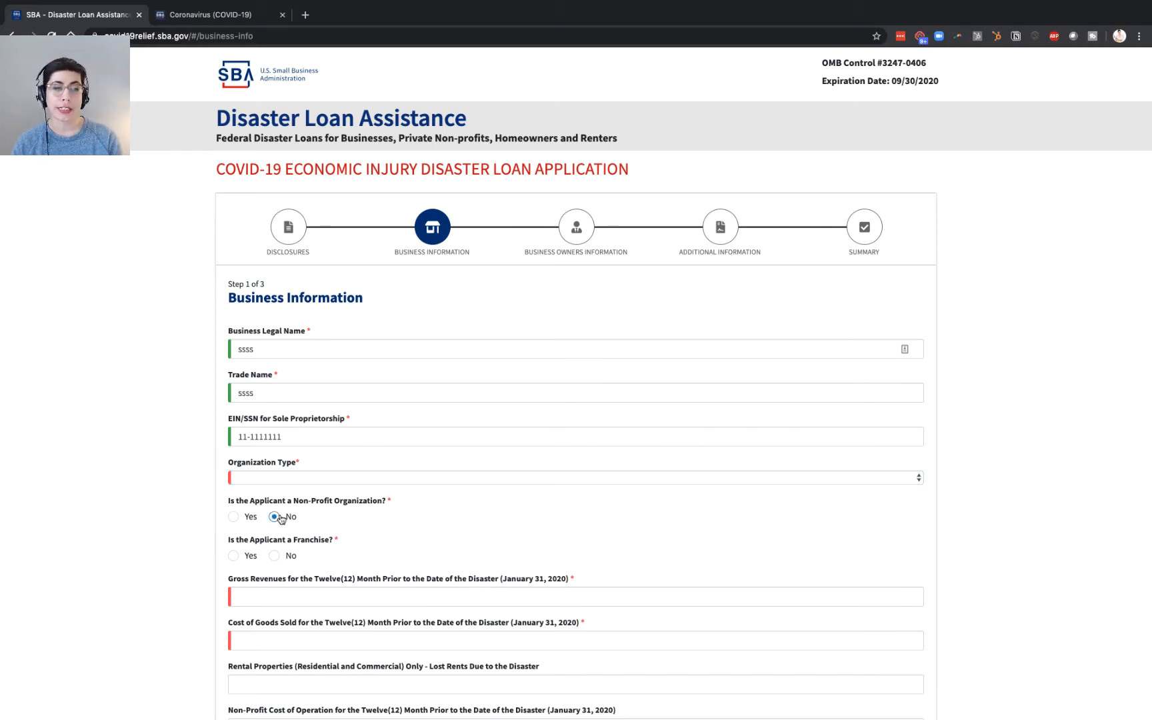
pyautogui.click(275, 556)
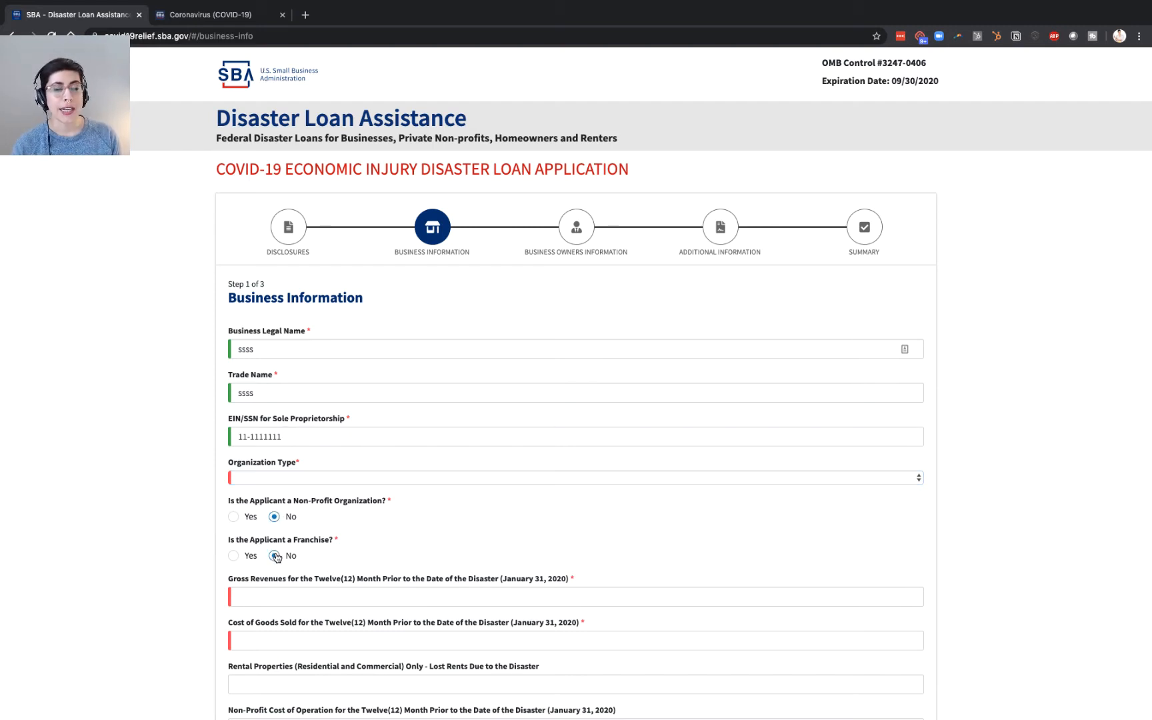
pyautogui.scroll(-5, 276, 557)
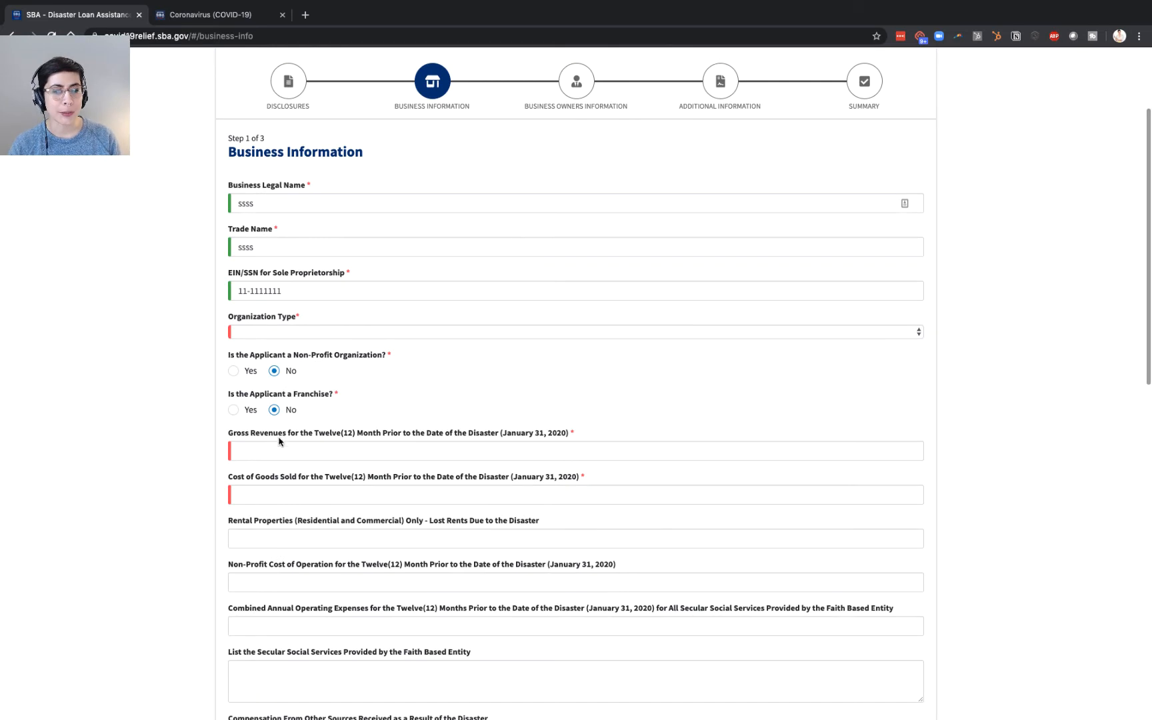
pyautogui.click(279, 443)
pyautogui.write('1')
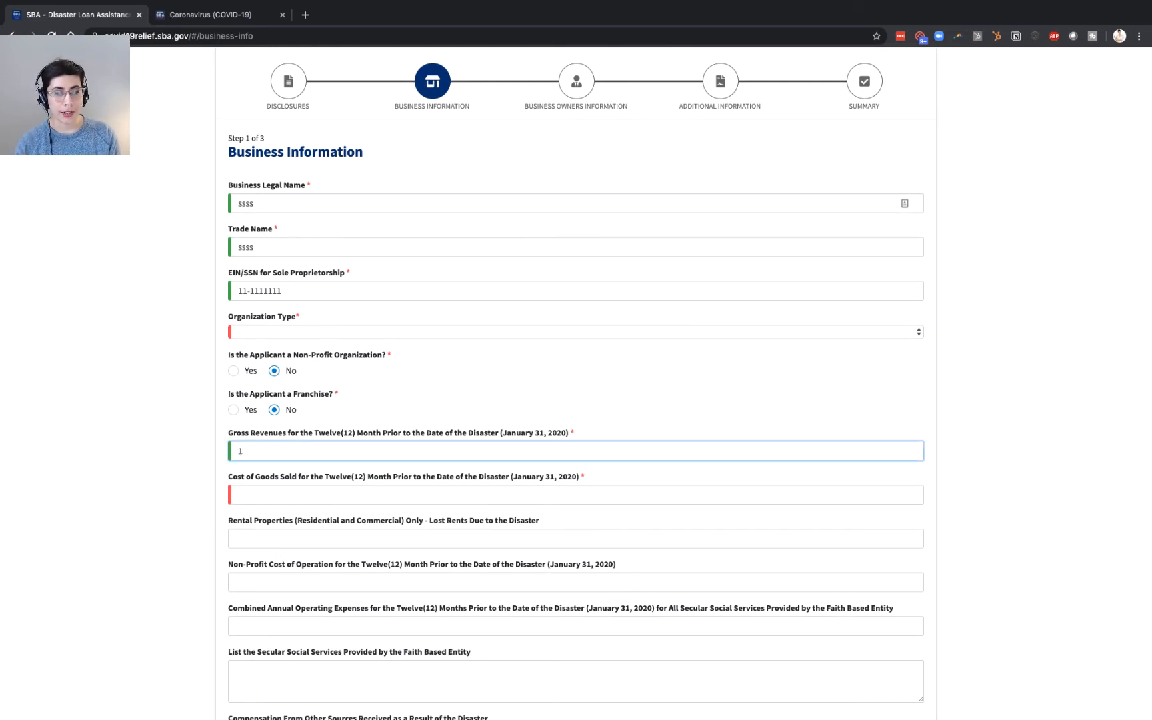
pyautogui.click(288, 487)
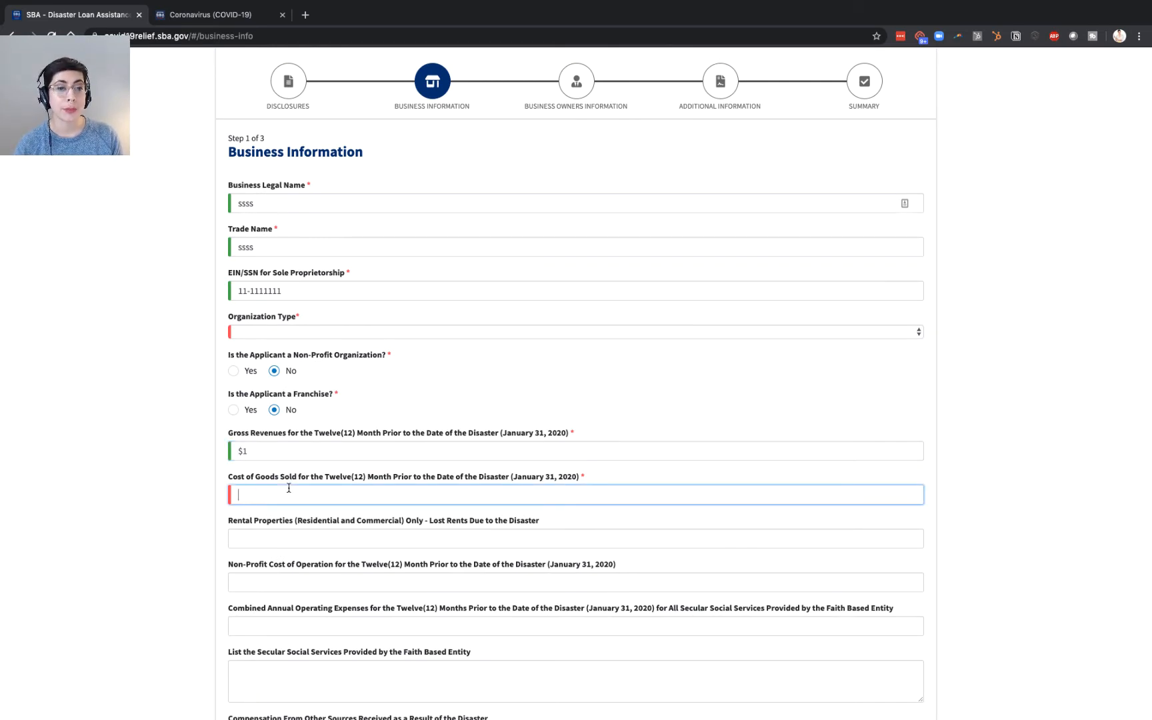
pyautogui.write('1')
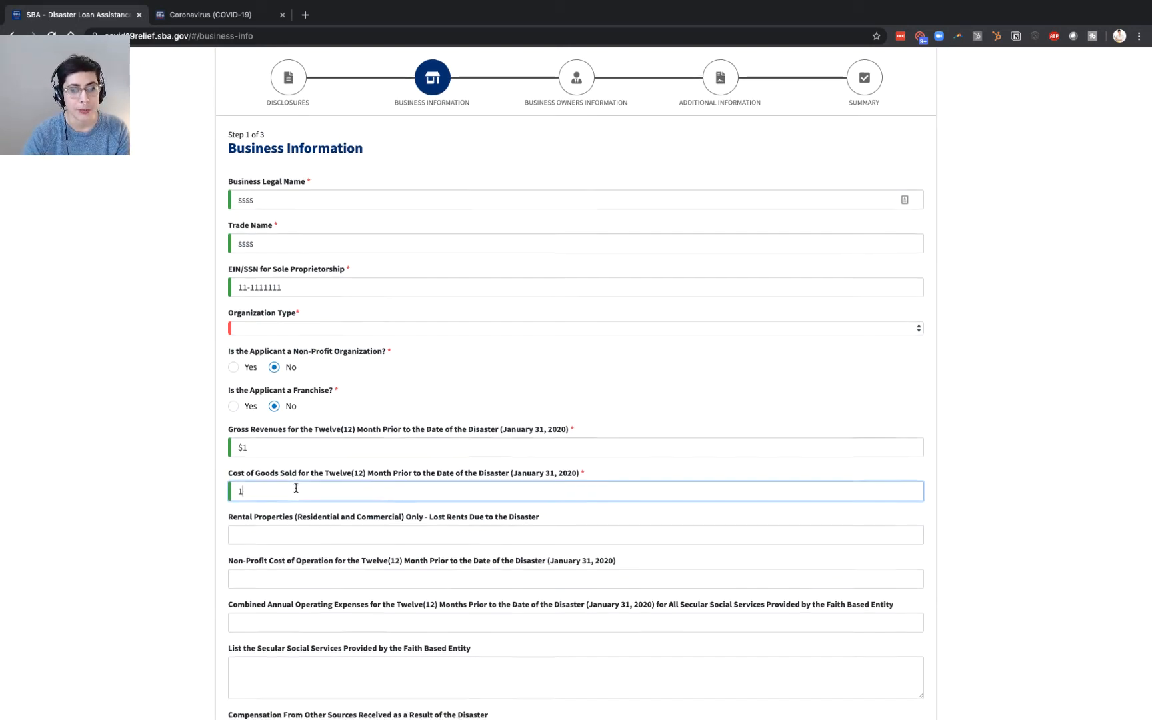
pyautogui.scroll(-2, 296, 486)
# - Move into Rental Properties so Cost of Goods Sold shows $1, leaving optional fields blank
pyautogui.scroll(3, 230, 333)
pyautogui.scroll(3, 230, 333)
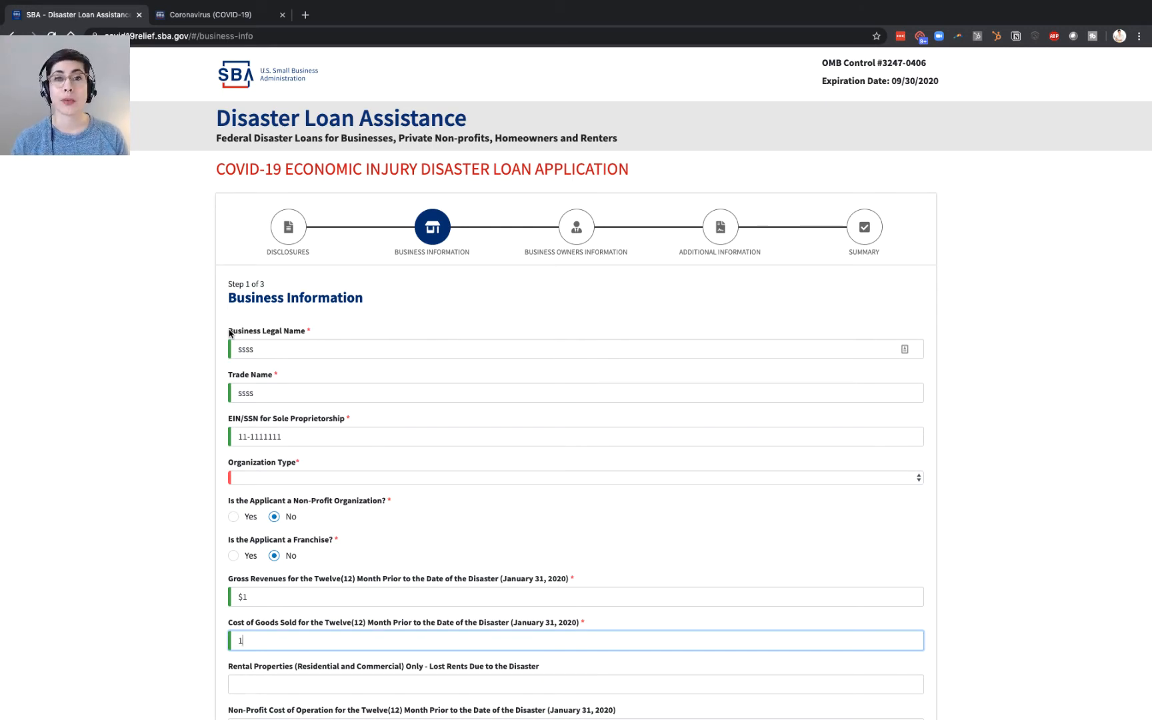
pyautogui.scroll(-2, 204, 460)
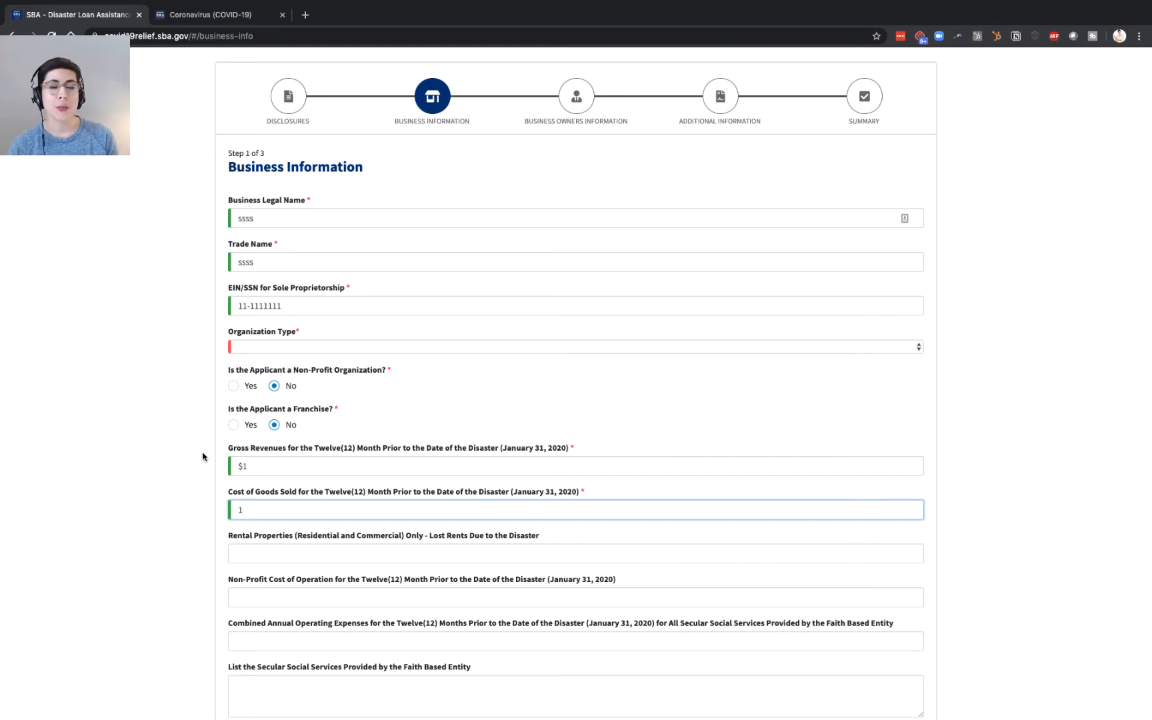
pyautogui.scroll(-3, 167, 481)
pyautogui.click(272, 467)
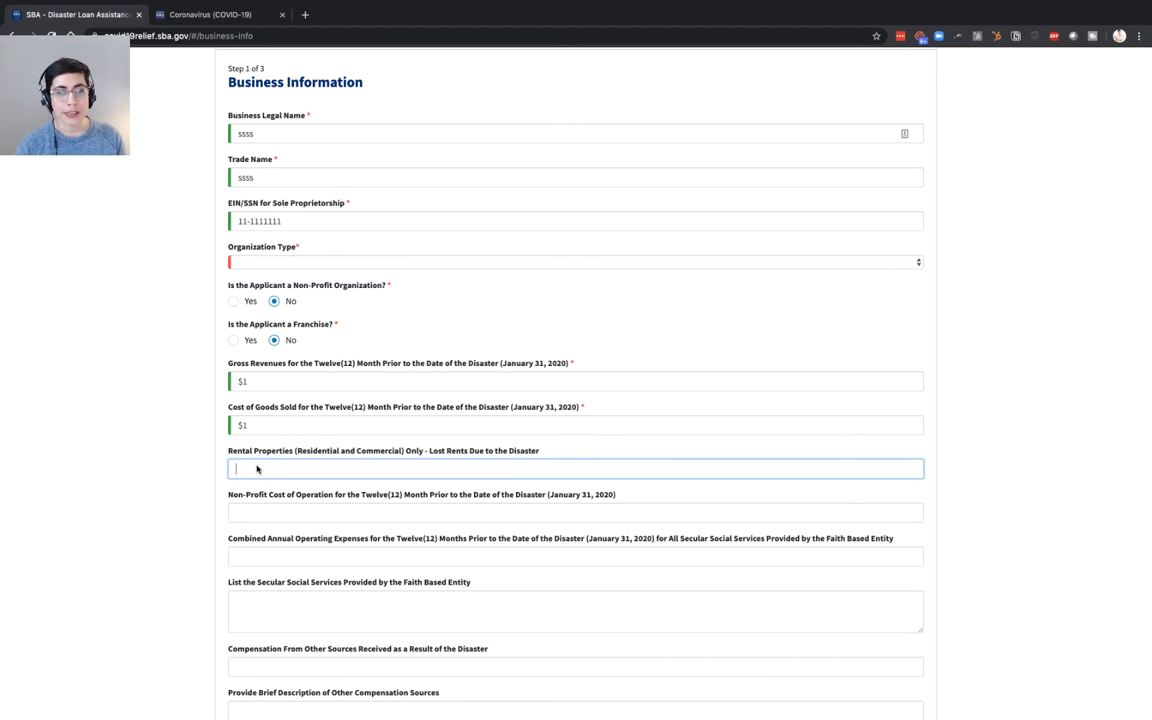
pyautogui.scroll(-4, 200, 467)
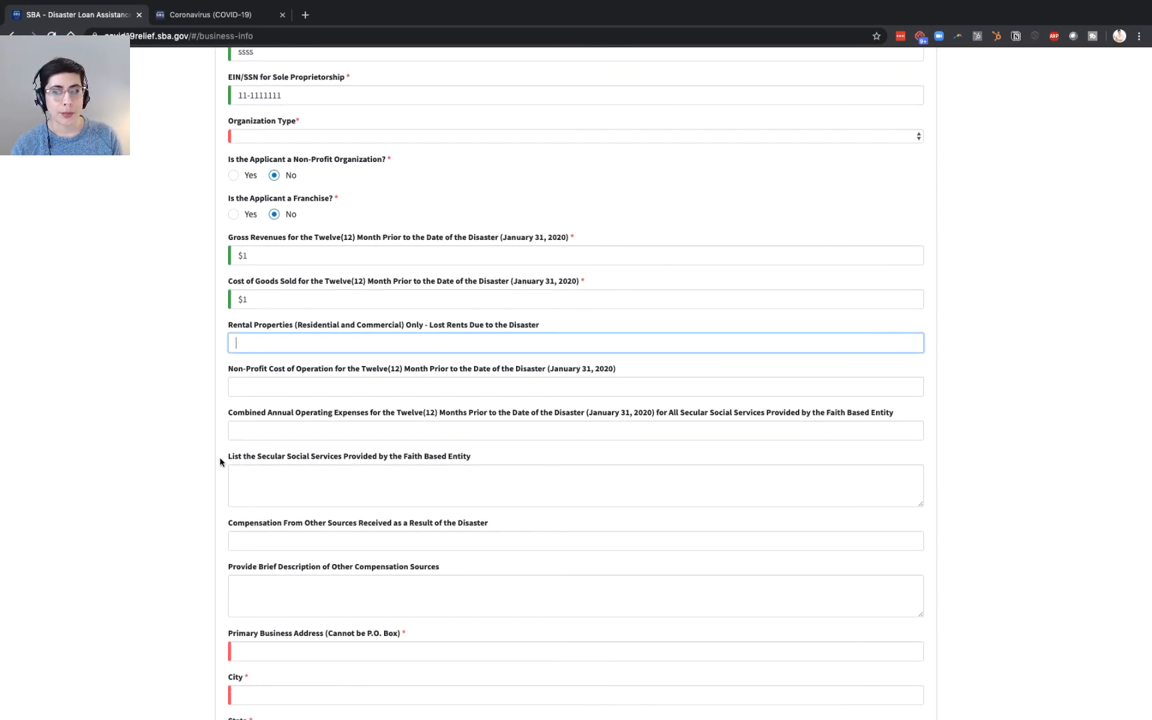
pyautogui.scroll(-2, 220, 462)
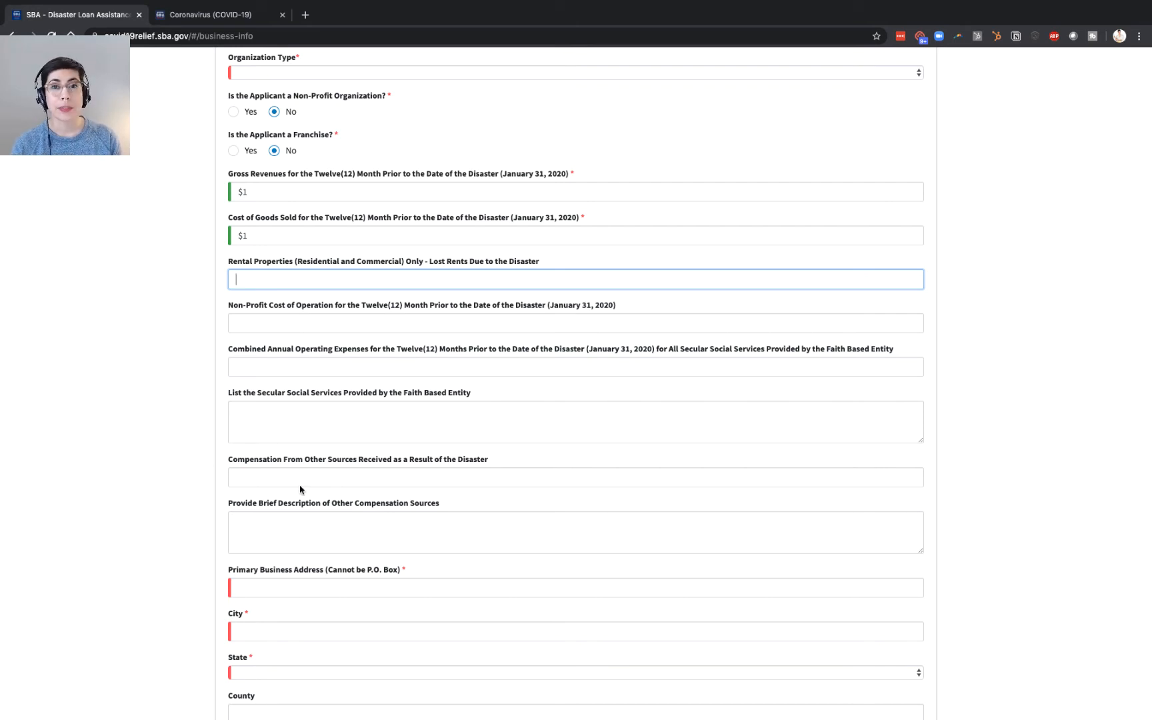
pyautogui.scroll(-2, 185, 511)
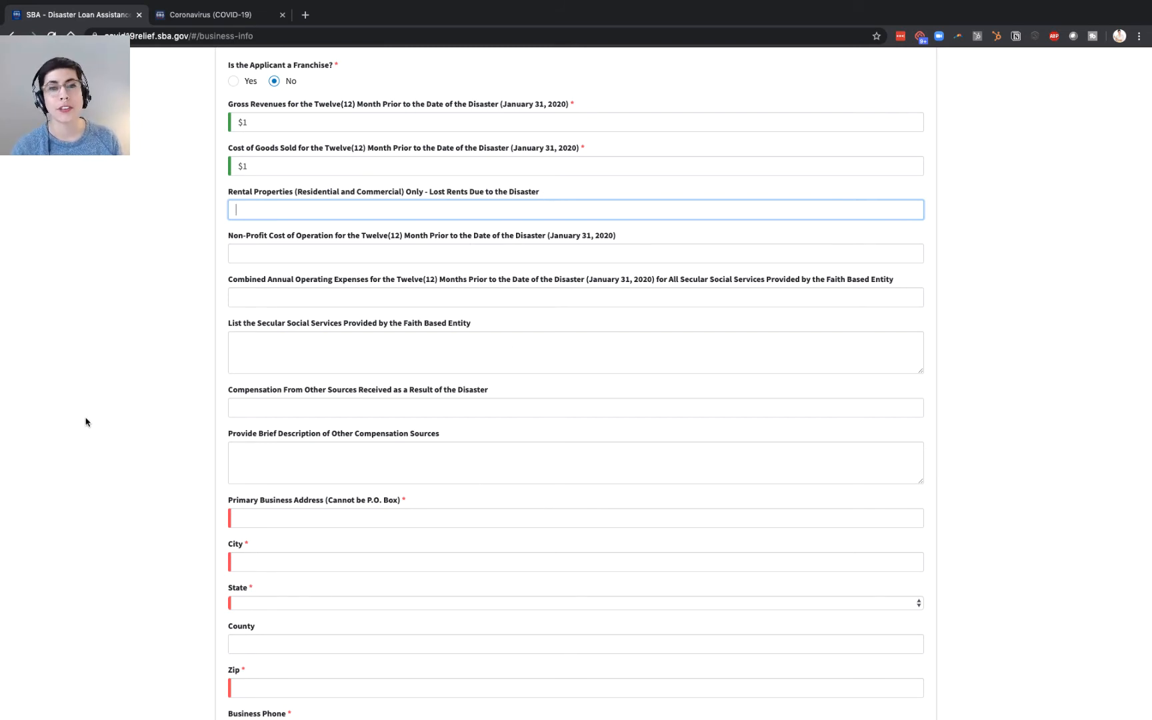
pyautogui.scroll(-3, 85, 421)
# - Fill in the business street address, city, state Colorado, county and zip code
pyautogui.scroll(-1, 85, 421)
pyautogui.click(319, 385)
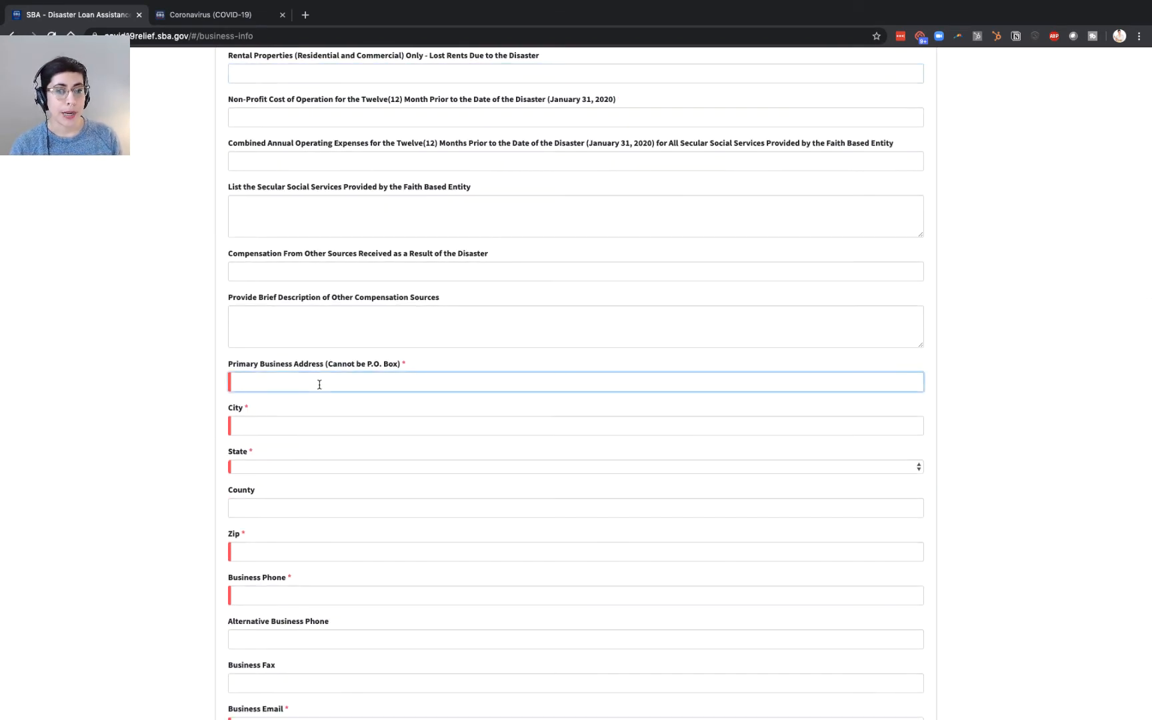
pyautogui.write('1')
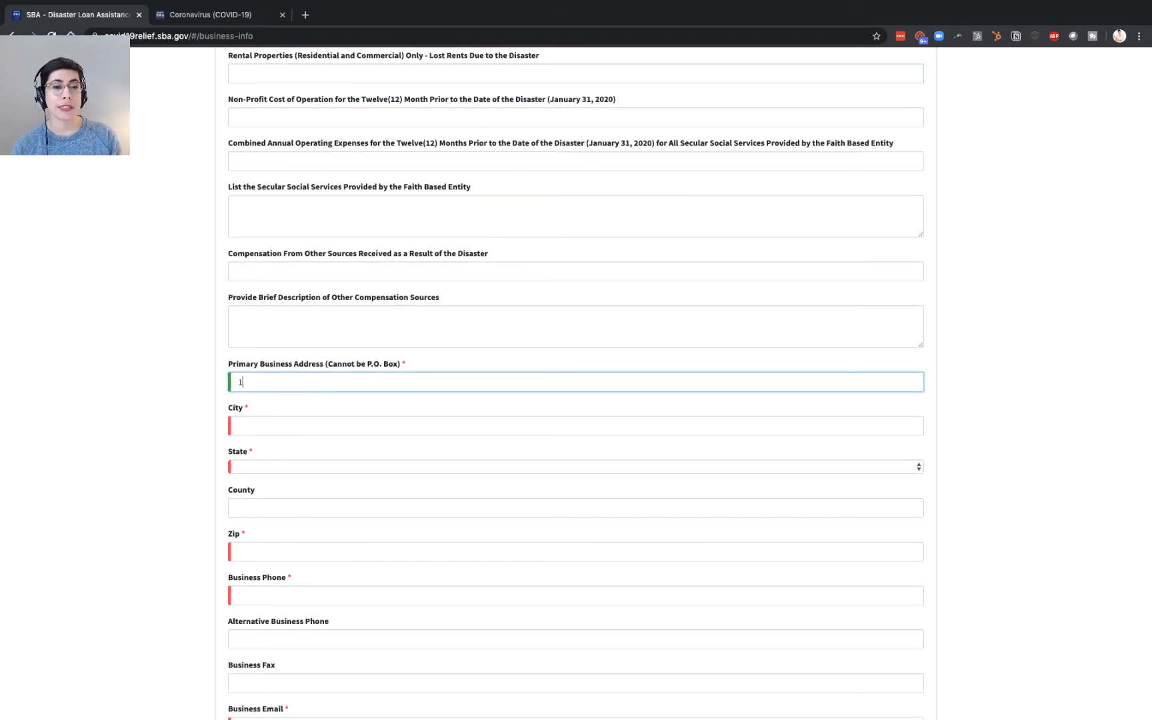
pyautogui.click(314, 417)
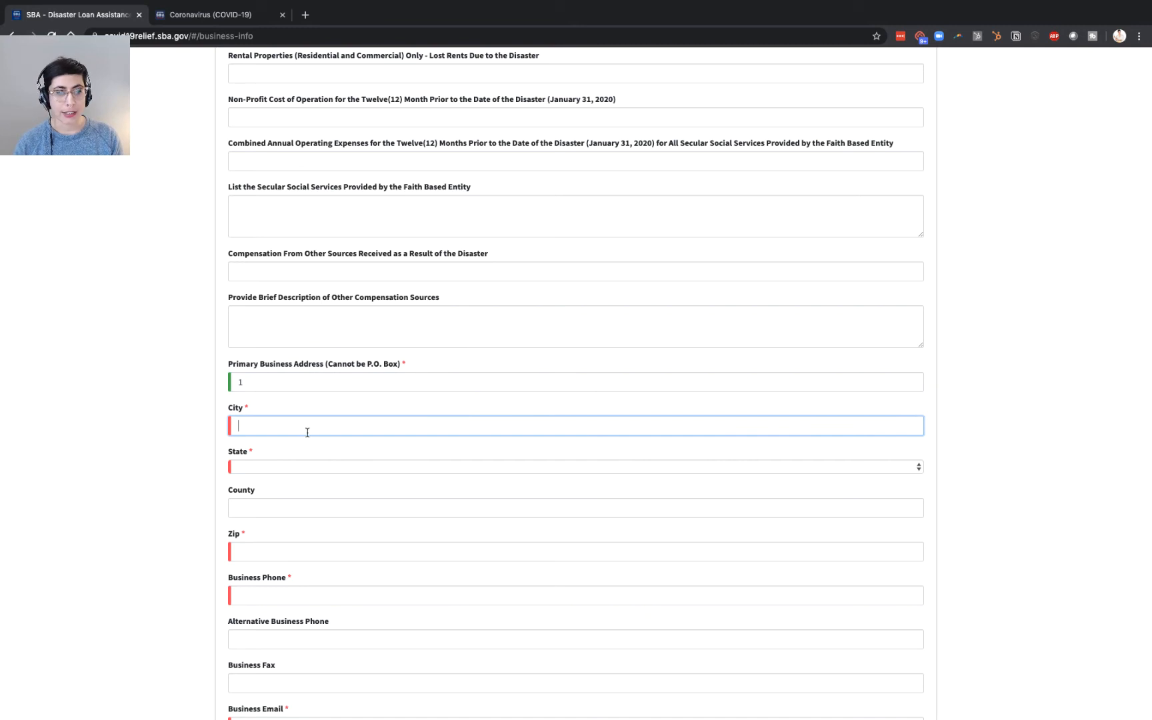
pyautogui.write('Denver')
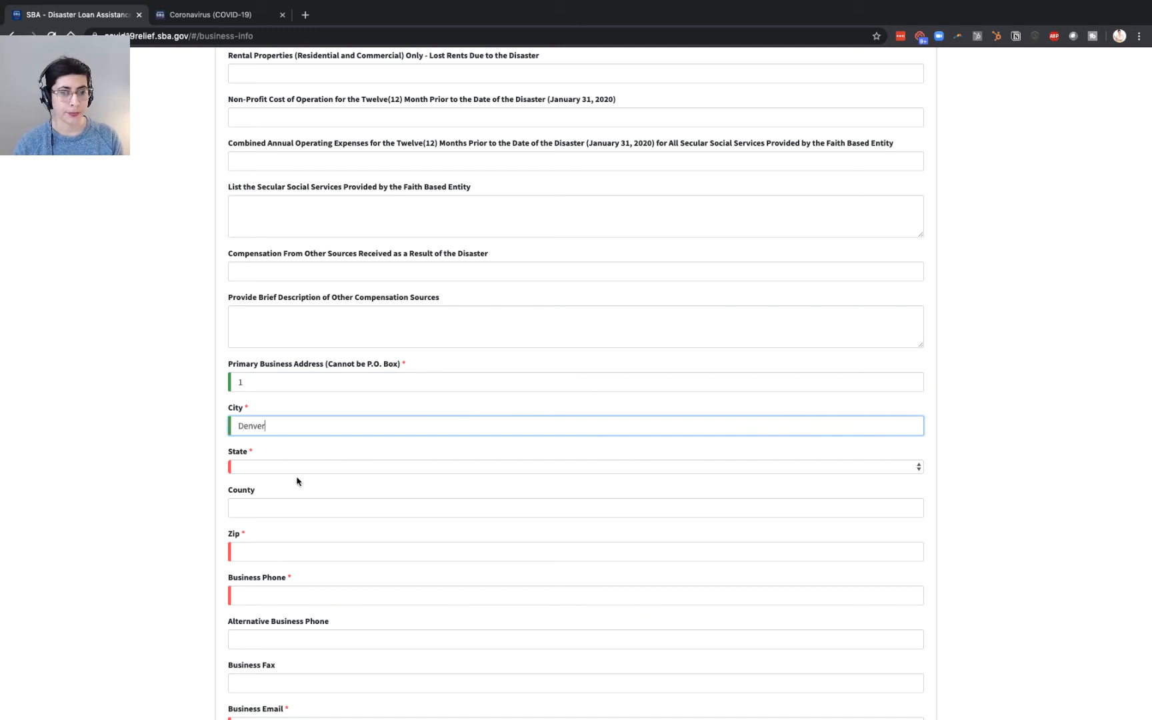
pyautogui.click(298, 468)
pyautogui.click(279, 543)
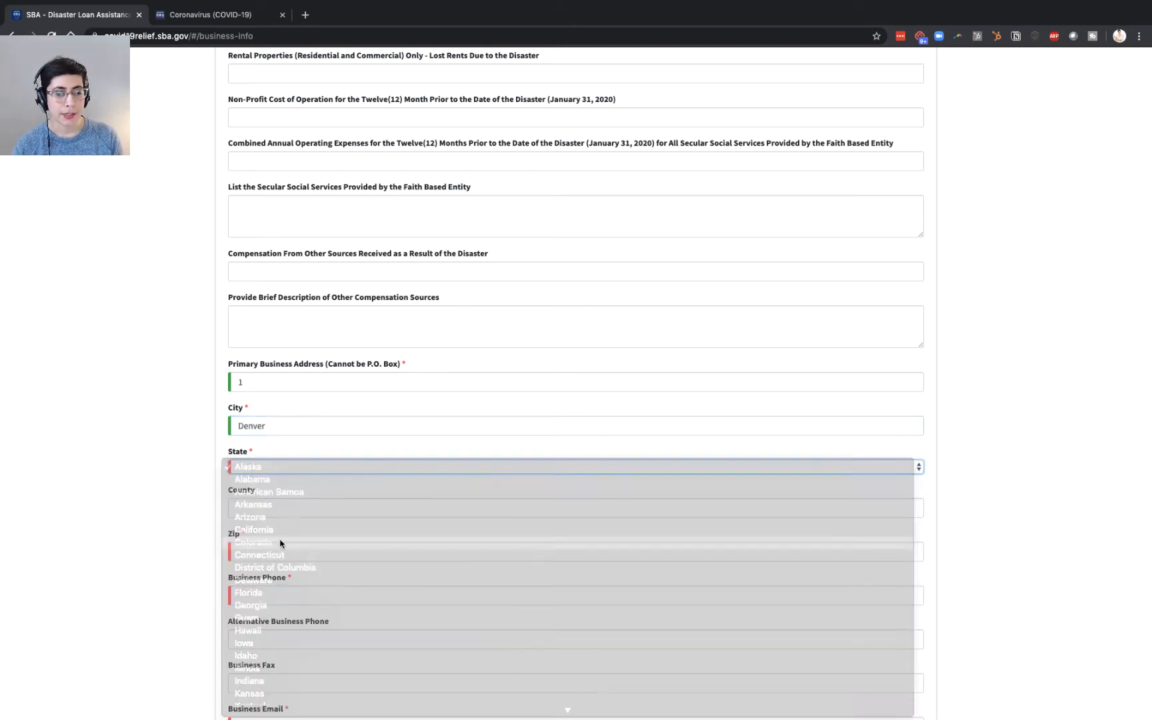
pyautogui.press('Tab')
pyautogui.write('Deb')
pyautogui.press('BackSpace')
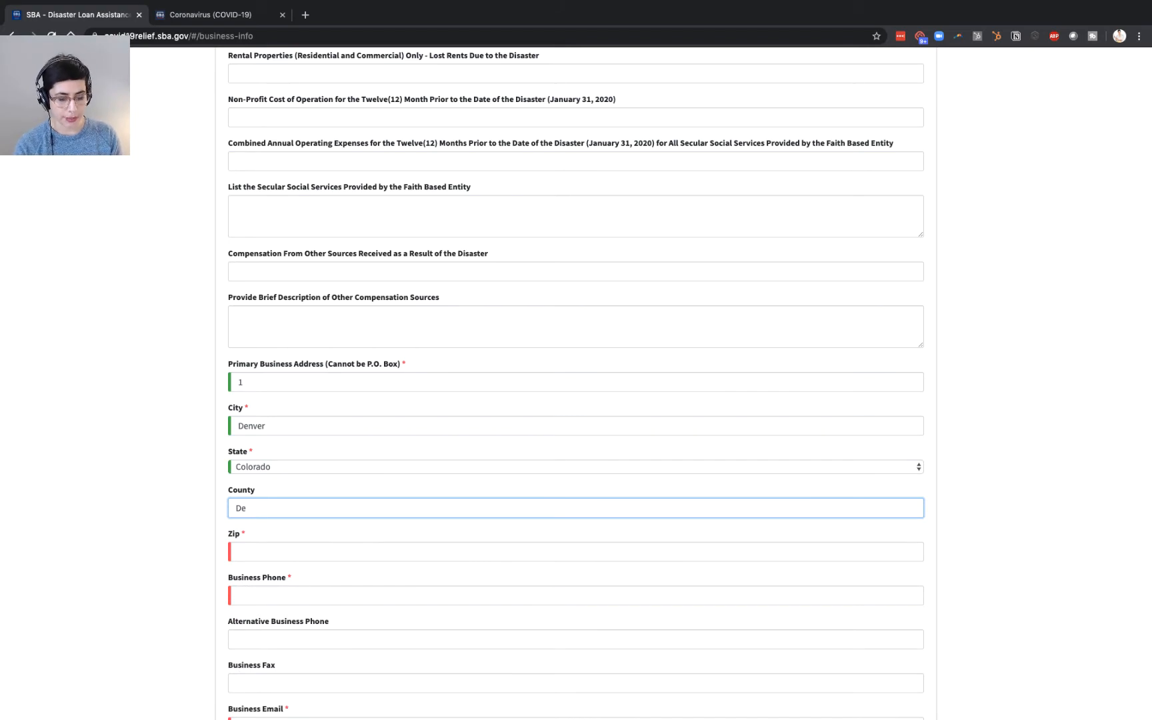
pyautogui.write('nvery')
pyautogui.press('BackSpace')
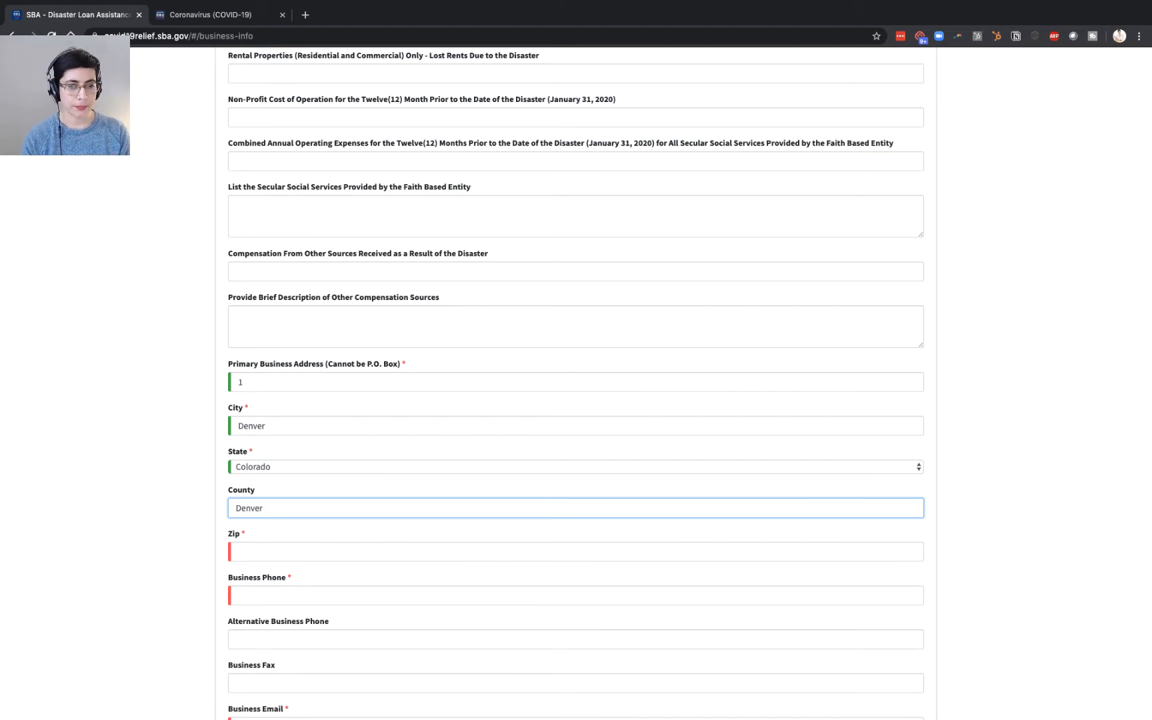
pyautogui.click(278, 551)
pyautogui.write('80202')
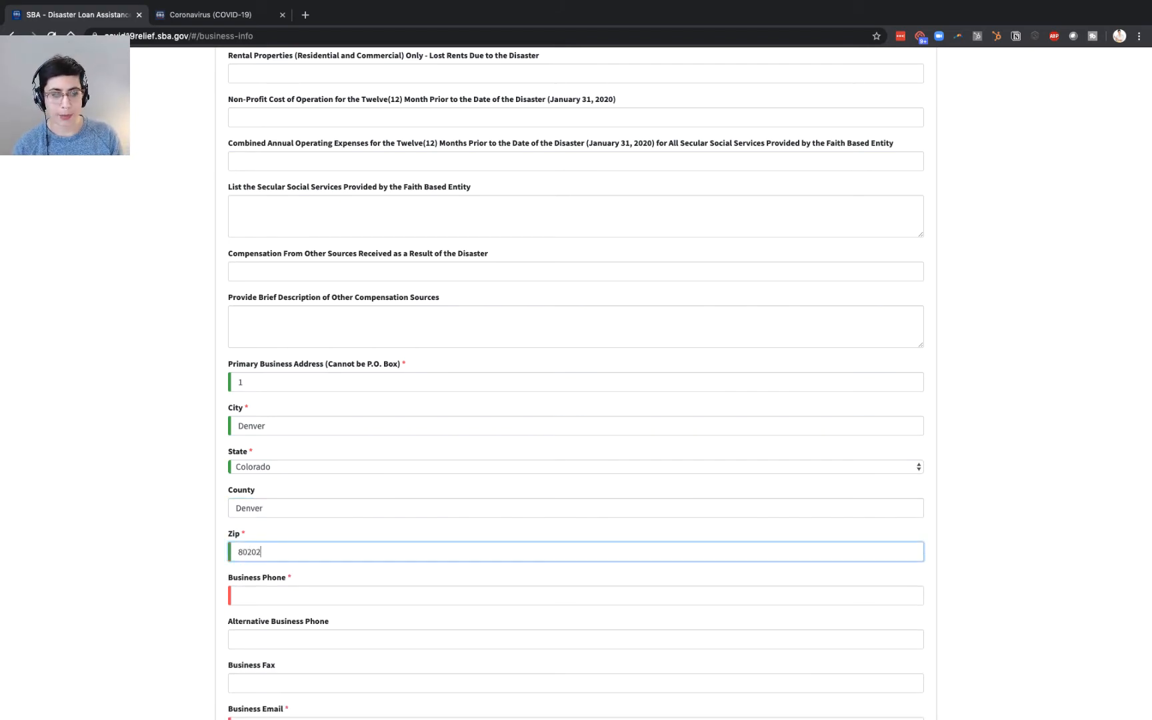
# - Enter the business phone number and the business e-mail address
pyautogui.scroll(-2, 147, 593)
pyautogui.click(326, 491)
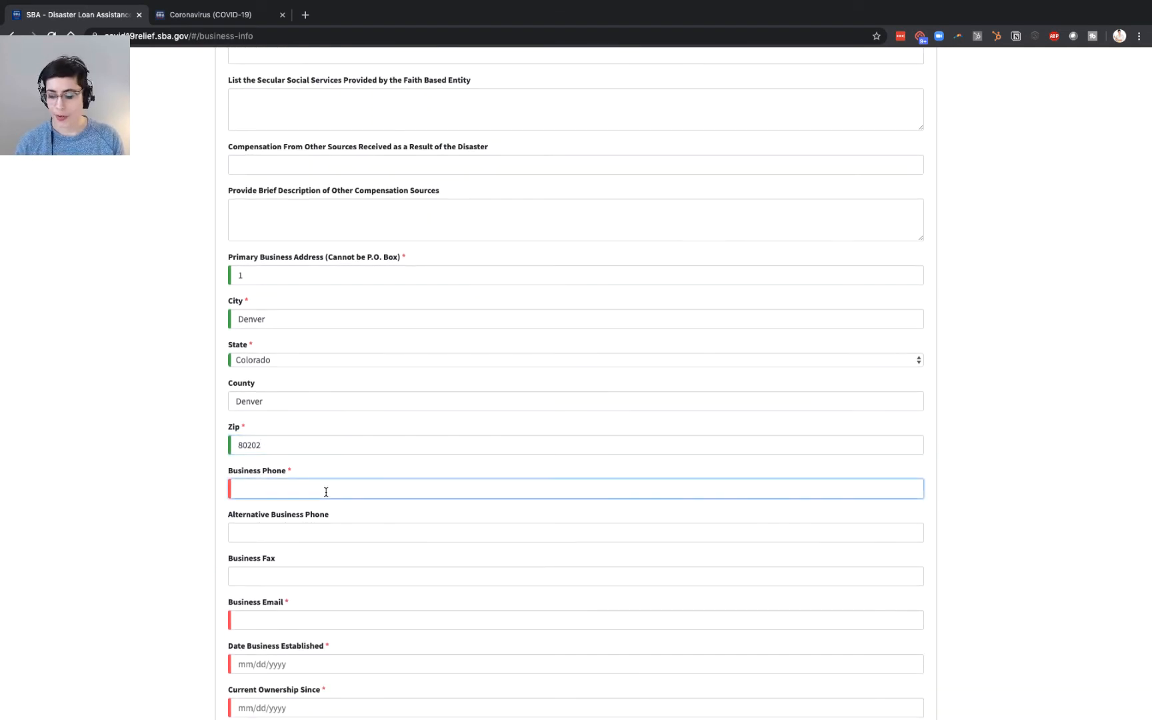
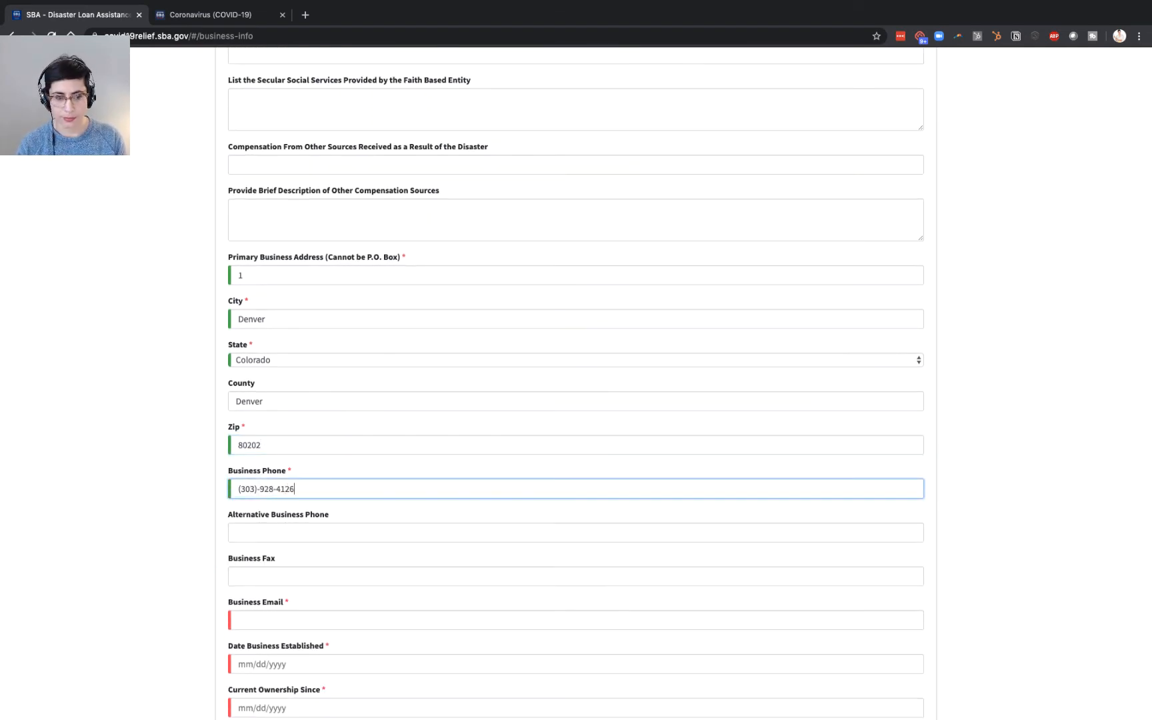
pyautogui.click(307, 532)
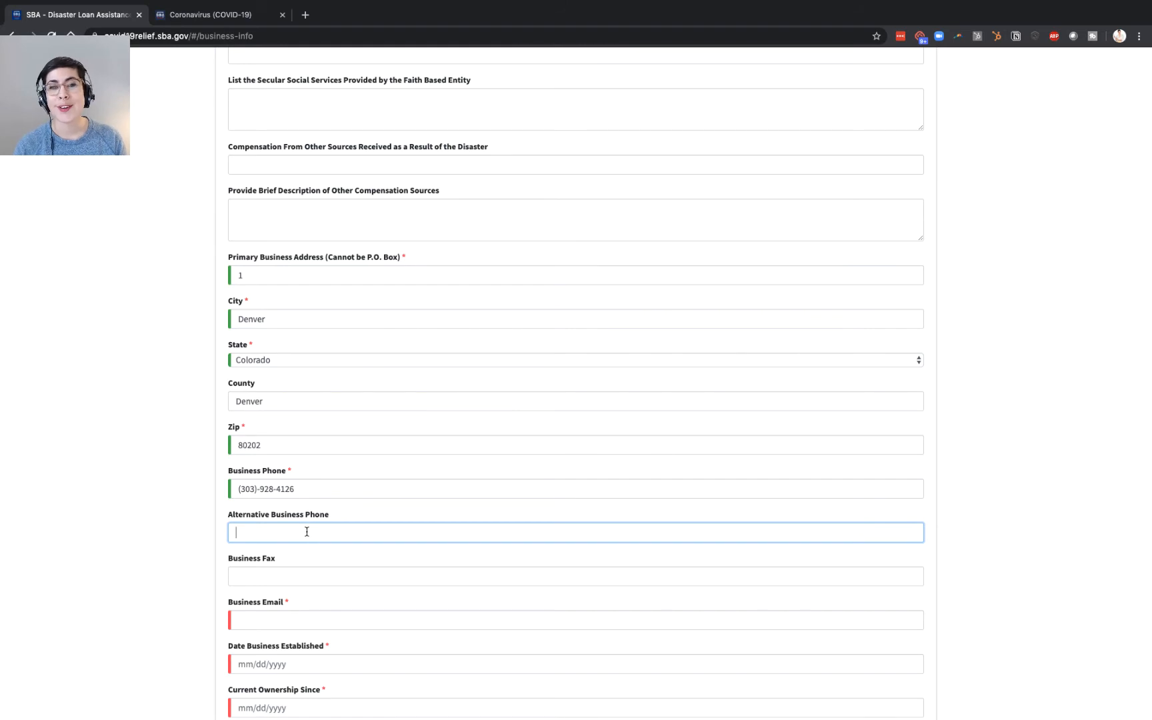
pyautogui.scroll(-1, 307, 531)
pyautogui.scroll(-1, 298, 508)
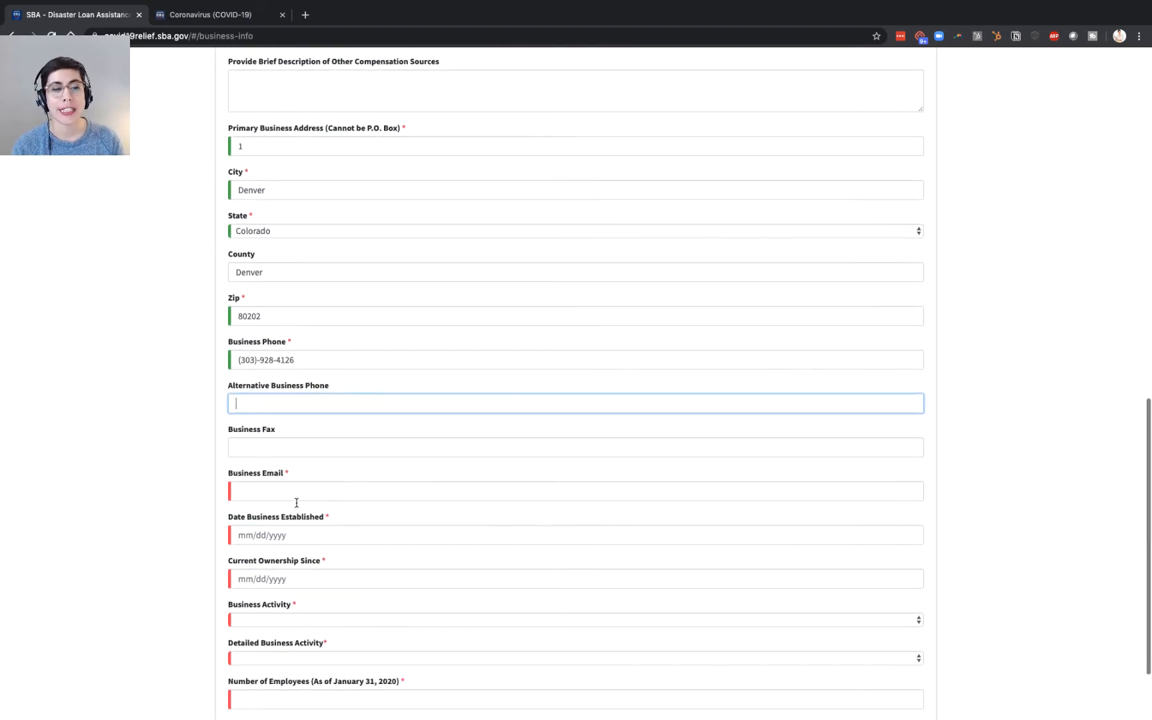
pyautogui.click(296, 490)
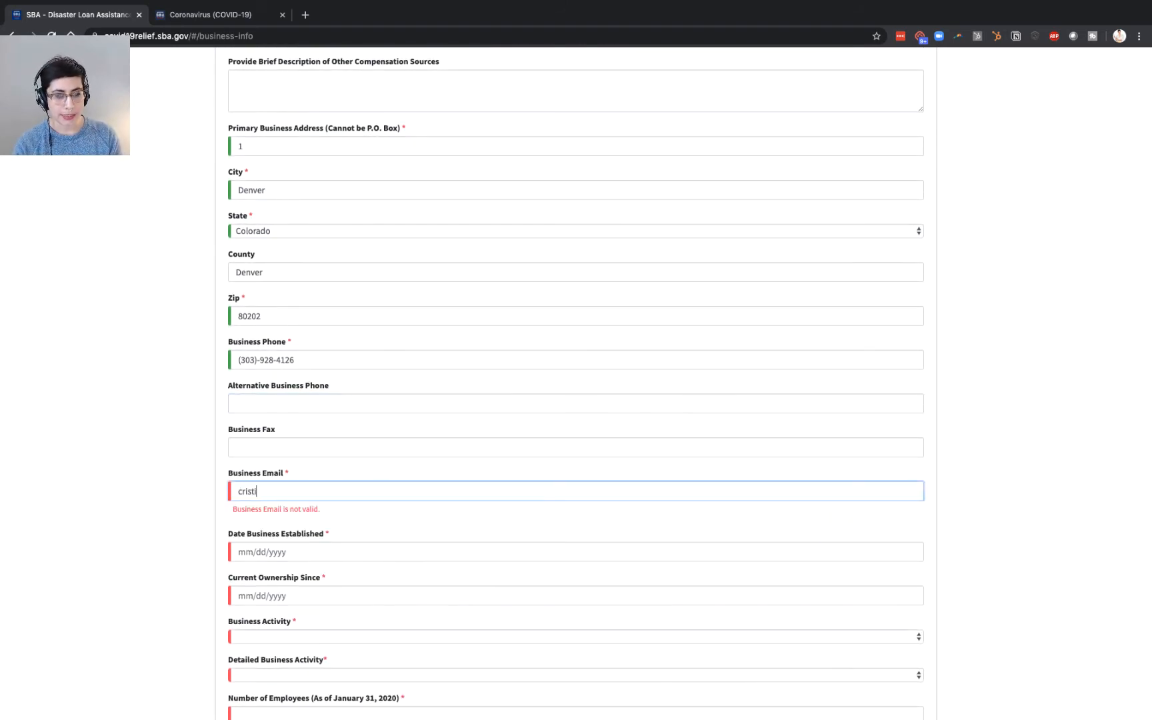
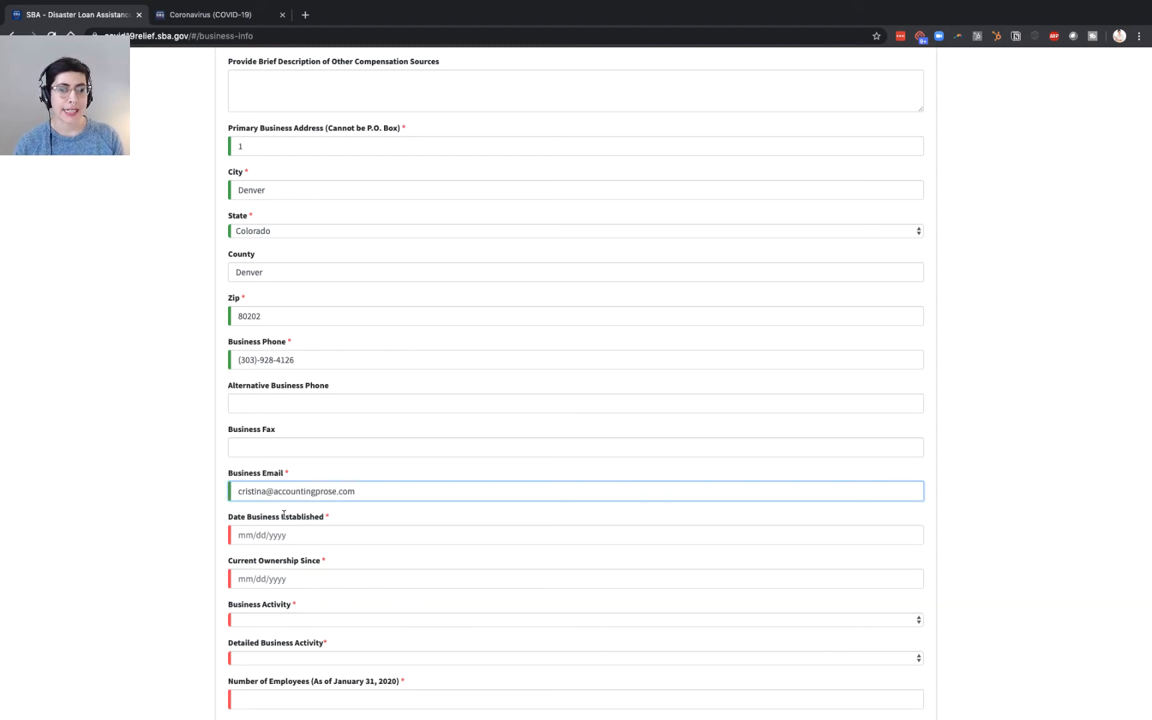
# - Set both the business established date and current ownership date to 01/01/2010
pyautogui.click(278, 529)
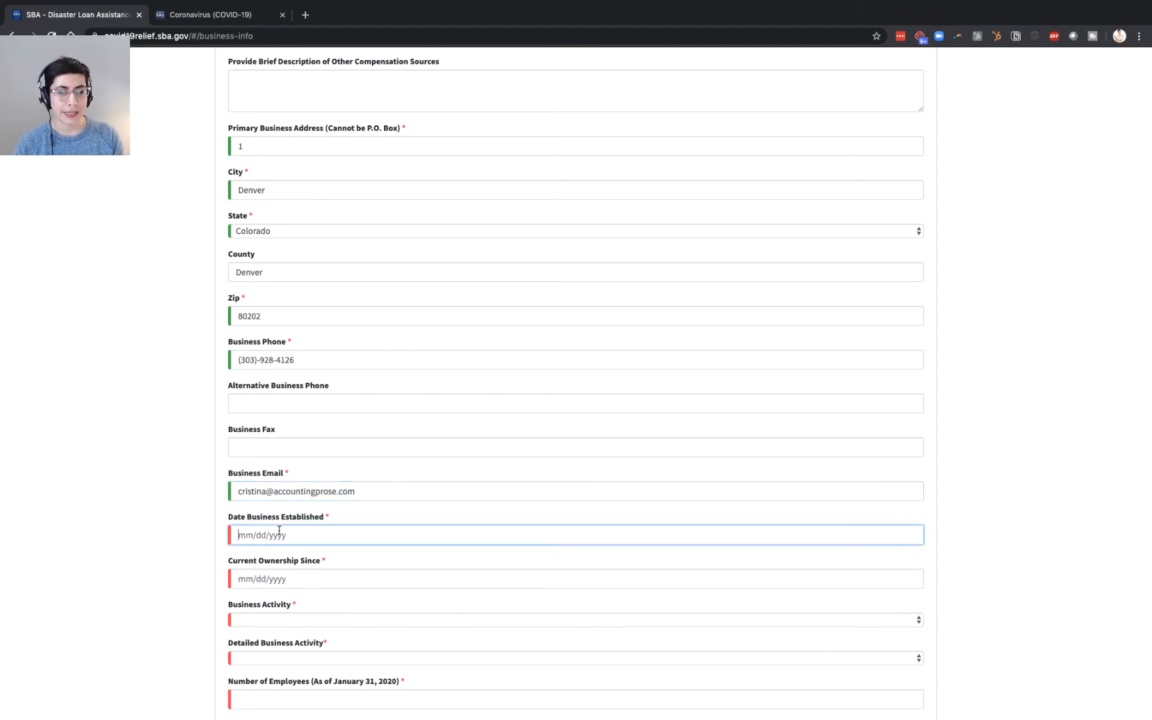
pyautogui.write('11/11')
pyautogui.press('BackSpace')
pyautogui.press('BackSpace')
pyautogui.press('BackSpace')
pyautogui.press('BackSpace')
pyautogui.press('BackSpace')
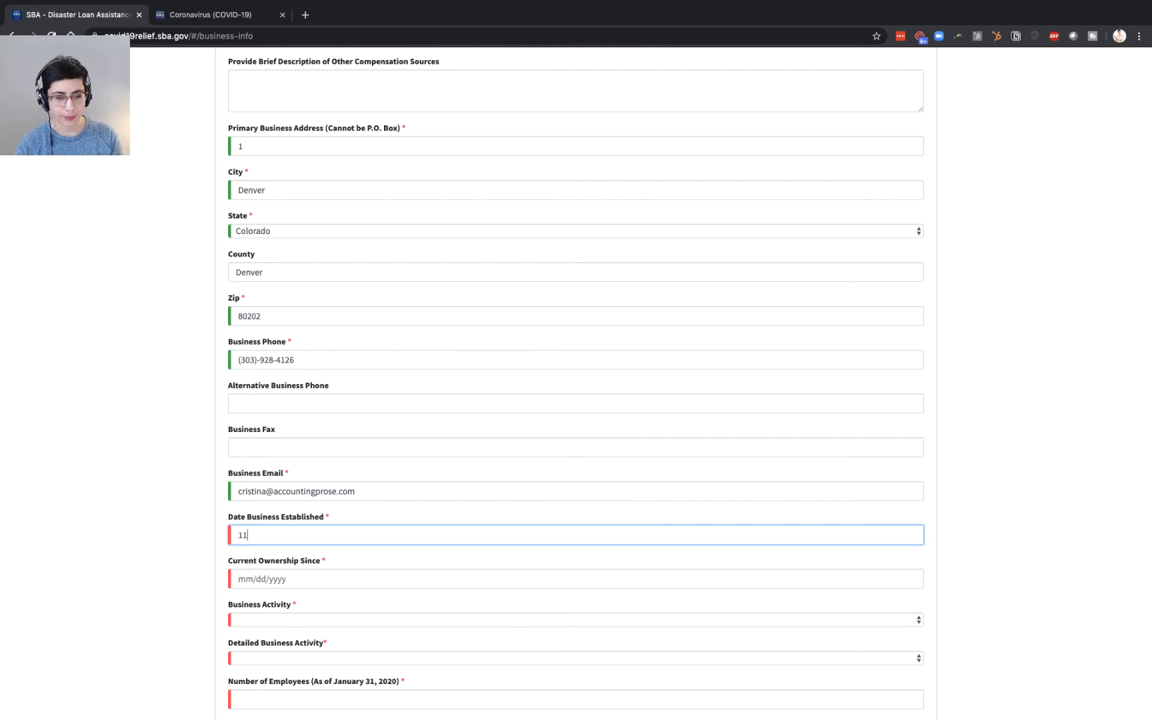
pyautogui.write('01/01/2010')
pyautogui.click(270, 574)
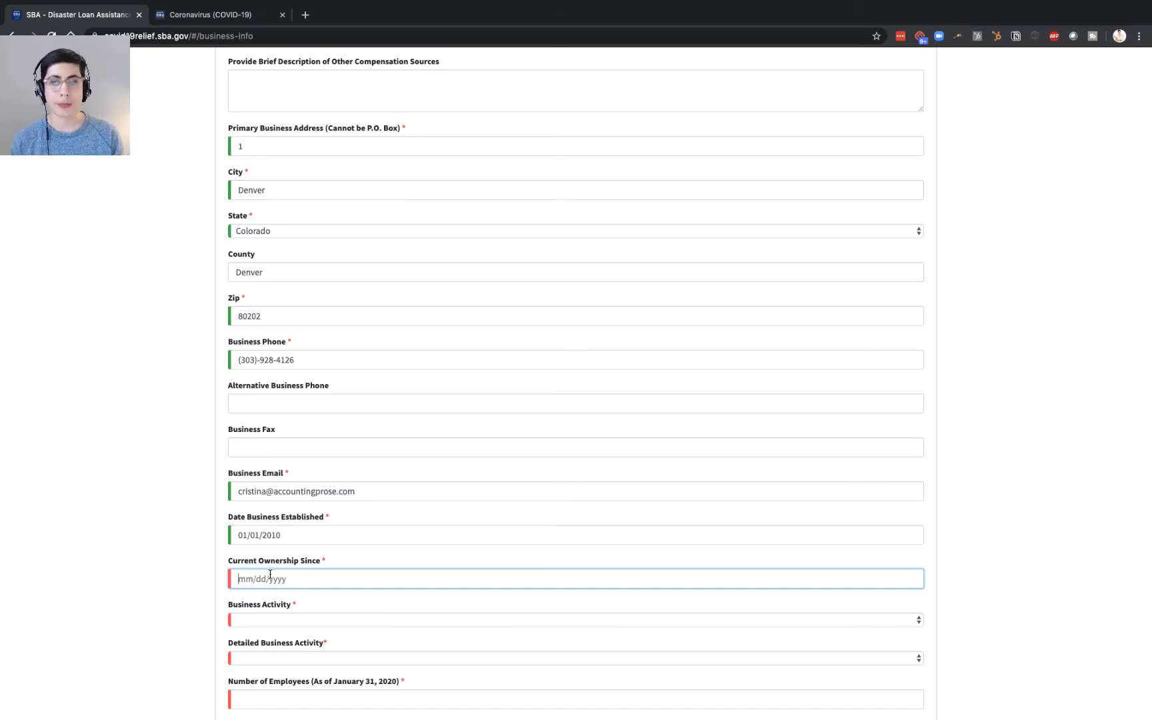
pyautogui.write('01')
pyautogui.write('/01/2010')
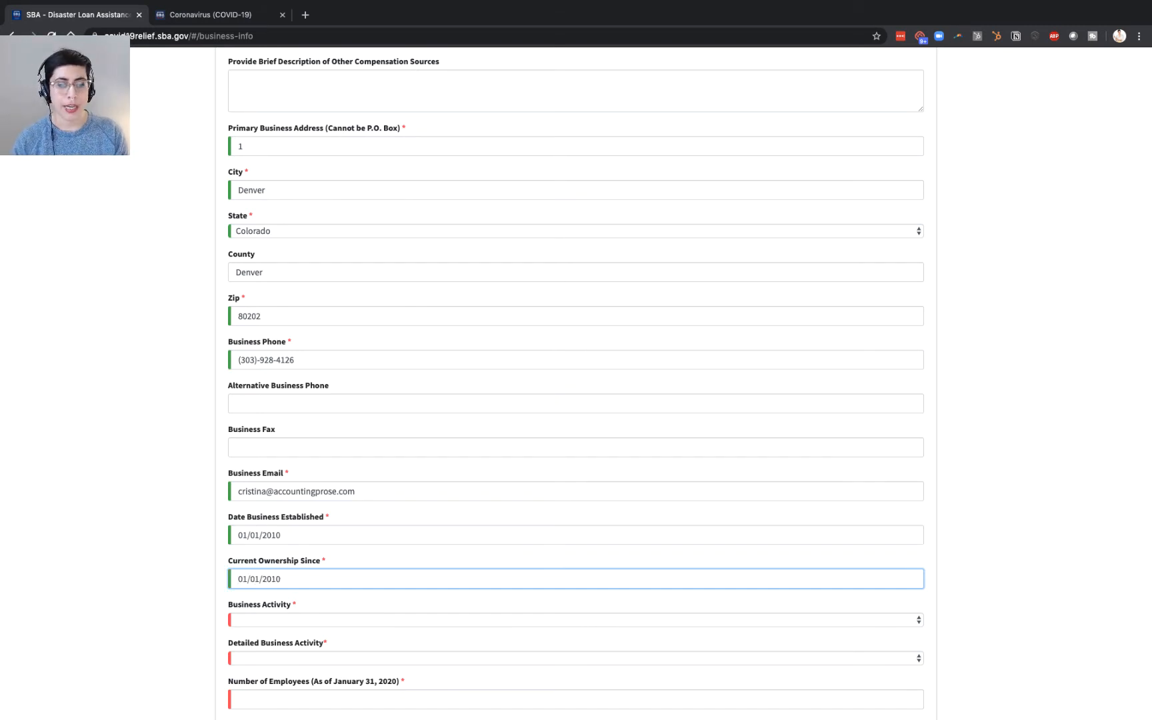
pyautogui.scroll(-3, 353, 500)
pyautogui.click(357, 512)
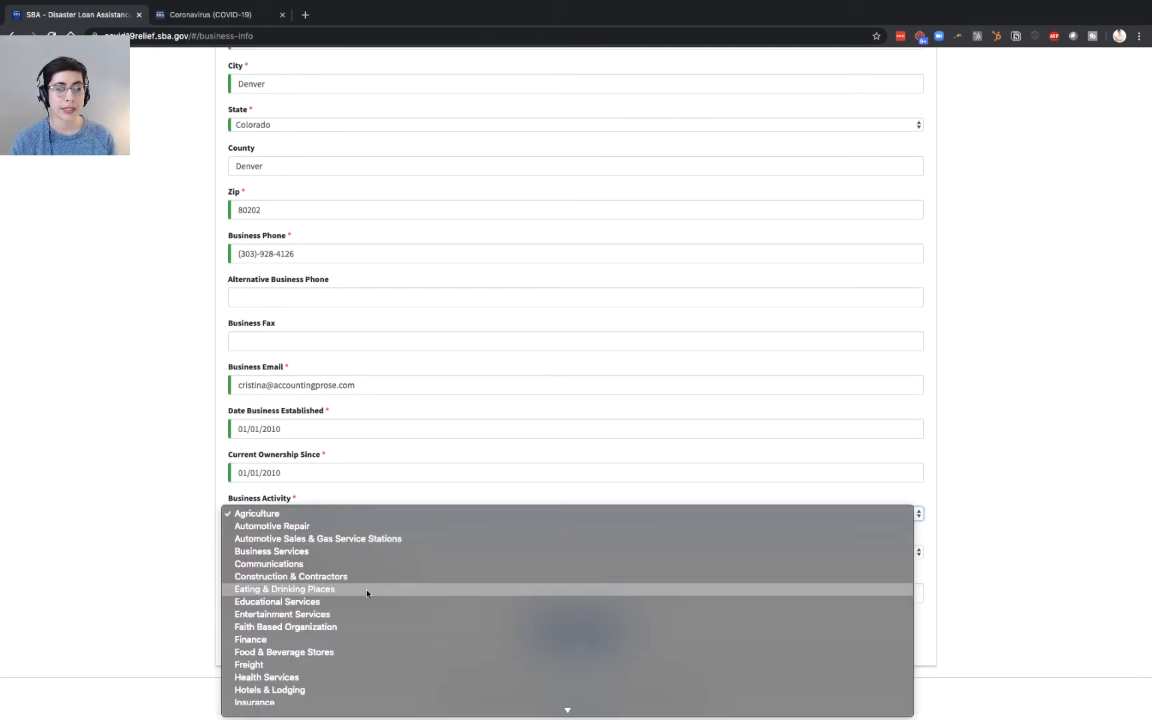
# - Set business activity to Eating & Drinking Places, Restaurant - Fine Dining, with 15 employees
pyautogui.scroll(-3, 365, 589)
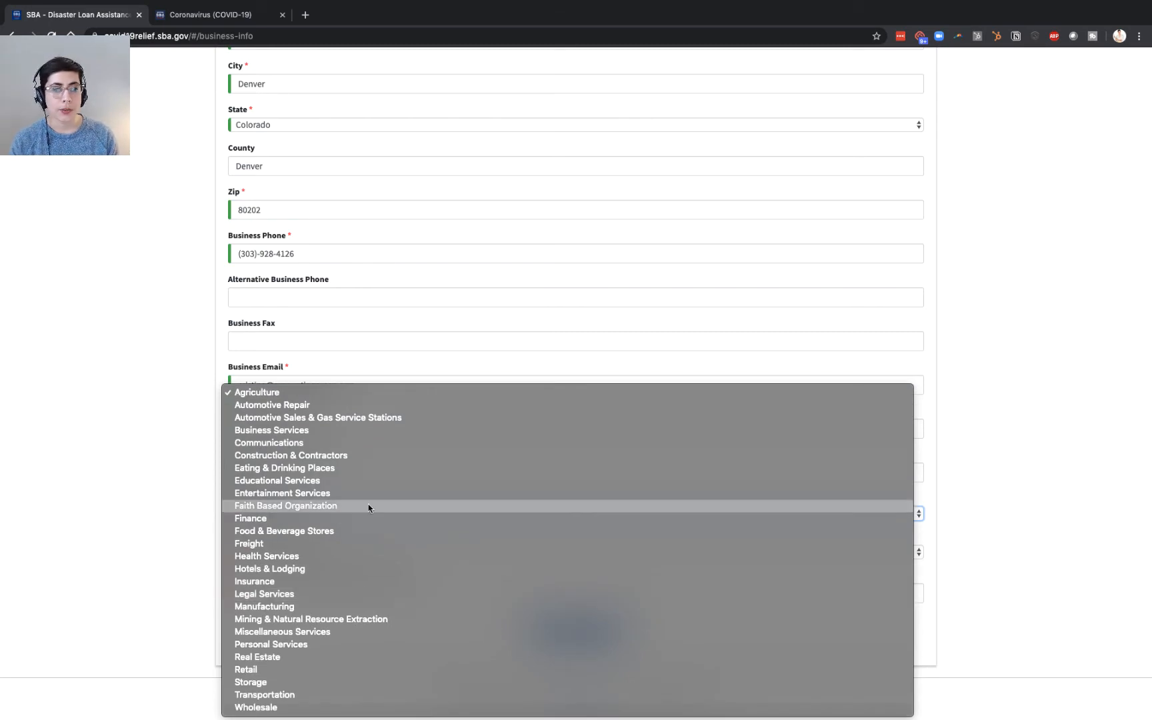
pyautogui.click(345, 467)
pyautogui.click(311, 552)
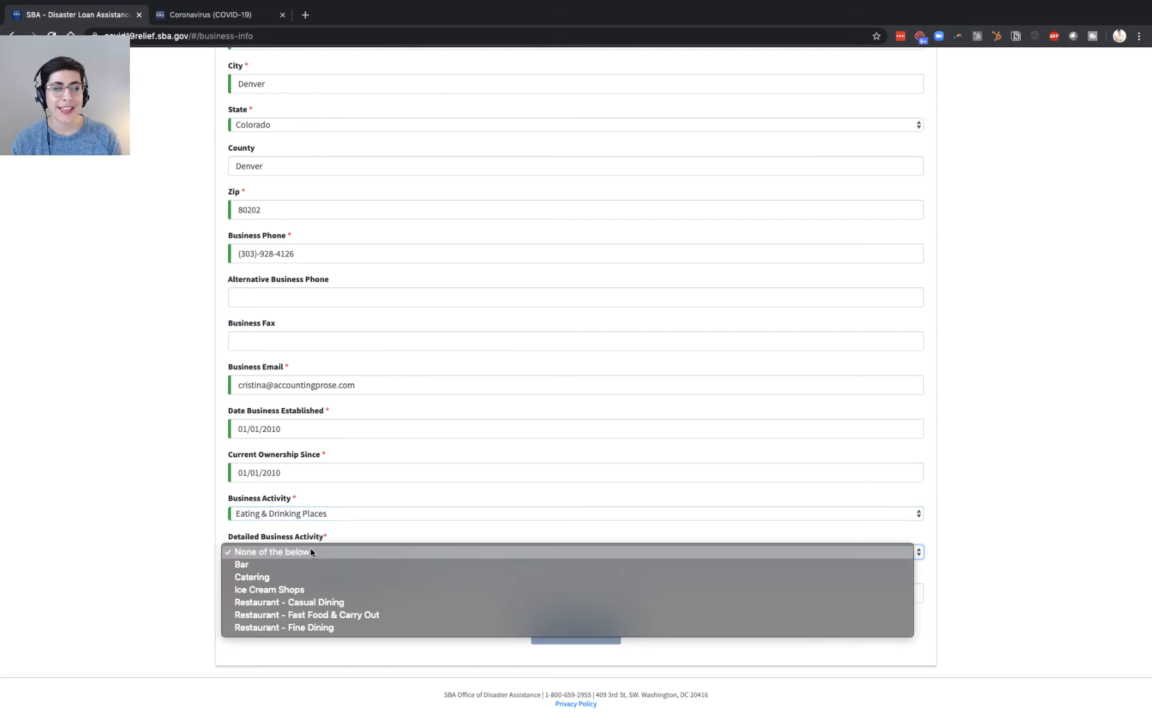
pyautogui.click(306, 627)
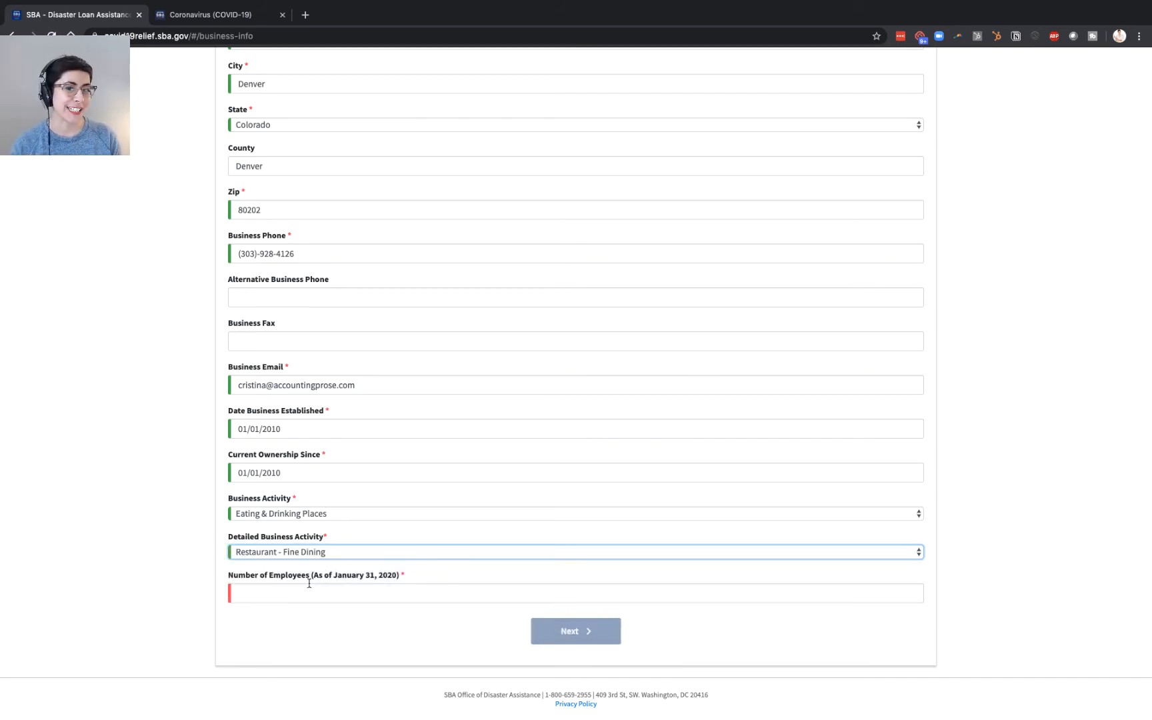
pyautogui.click(308, 586)
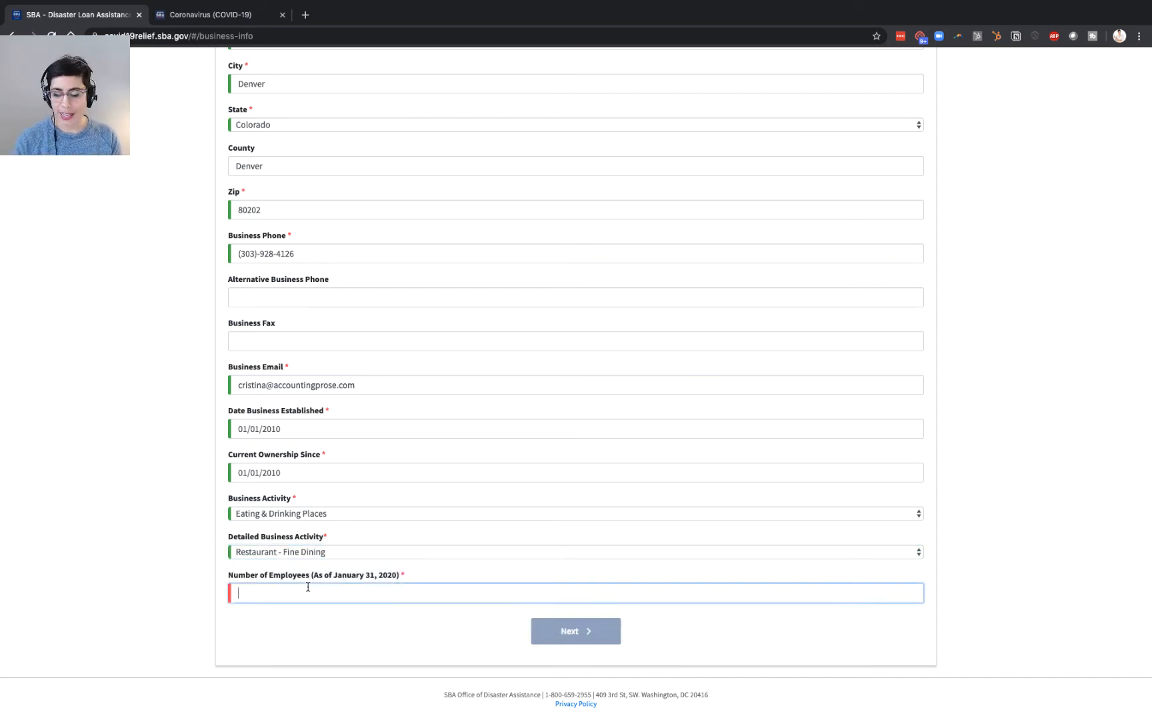
pyautogui.write('15')
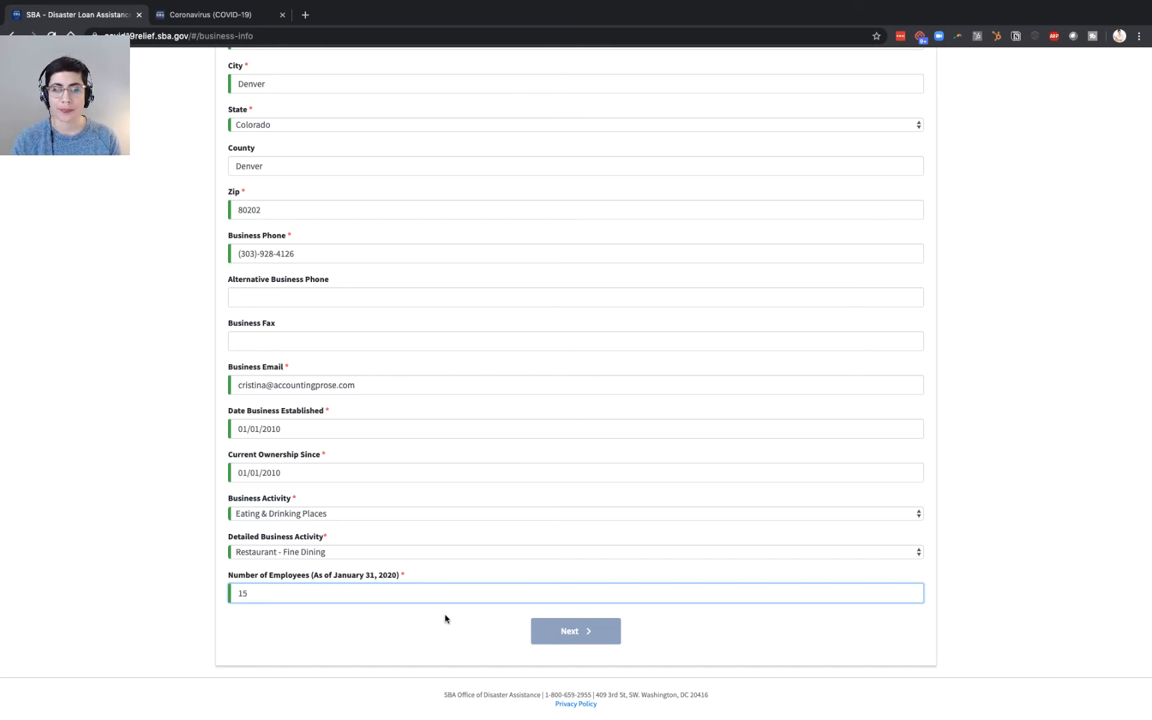
# - Set the organization type to S-Corporation
pyautogui.scroll(3, 445, 613)
pyautogui.scroll(-3, 445, 614)
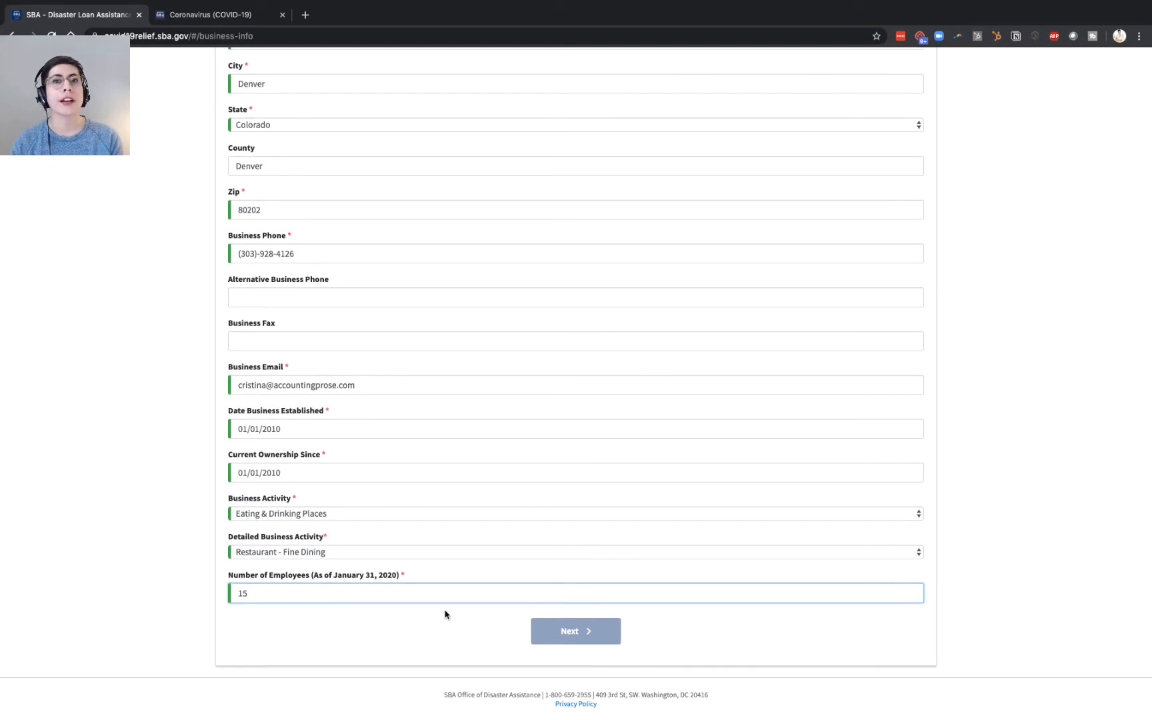
pyautogui.scroll(20, 445, 613)
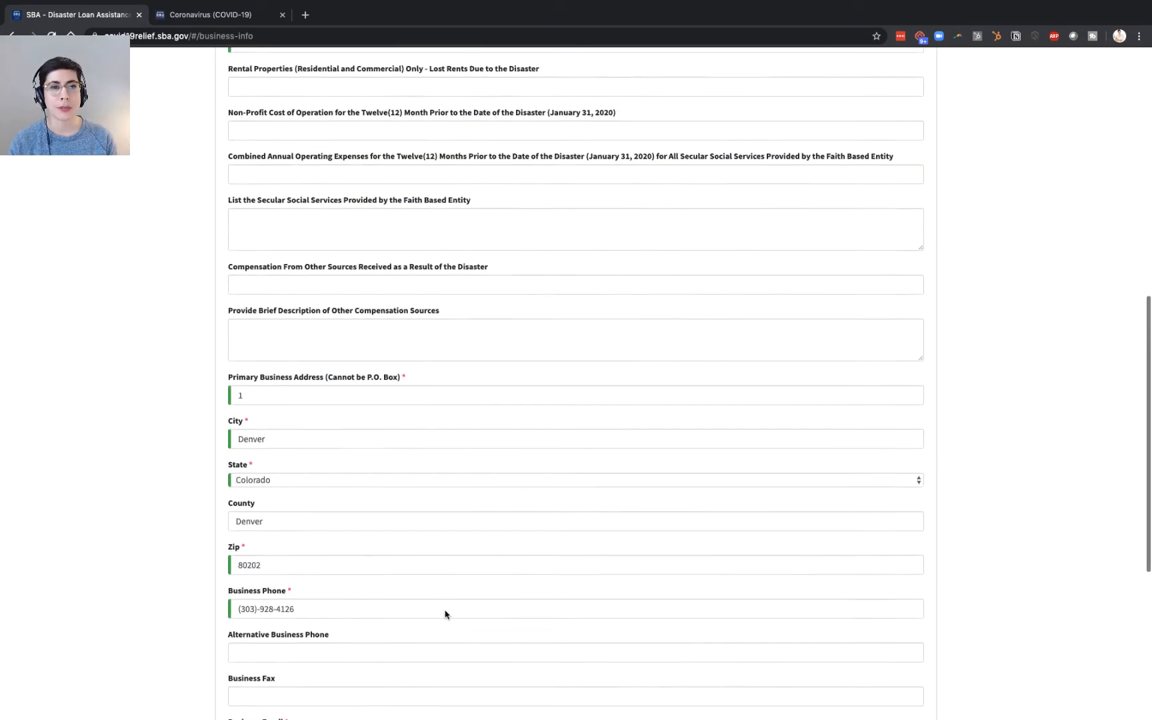
pyautogui.scroll(-3, 445, 614)
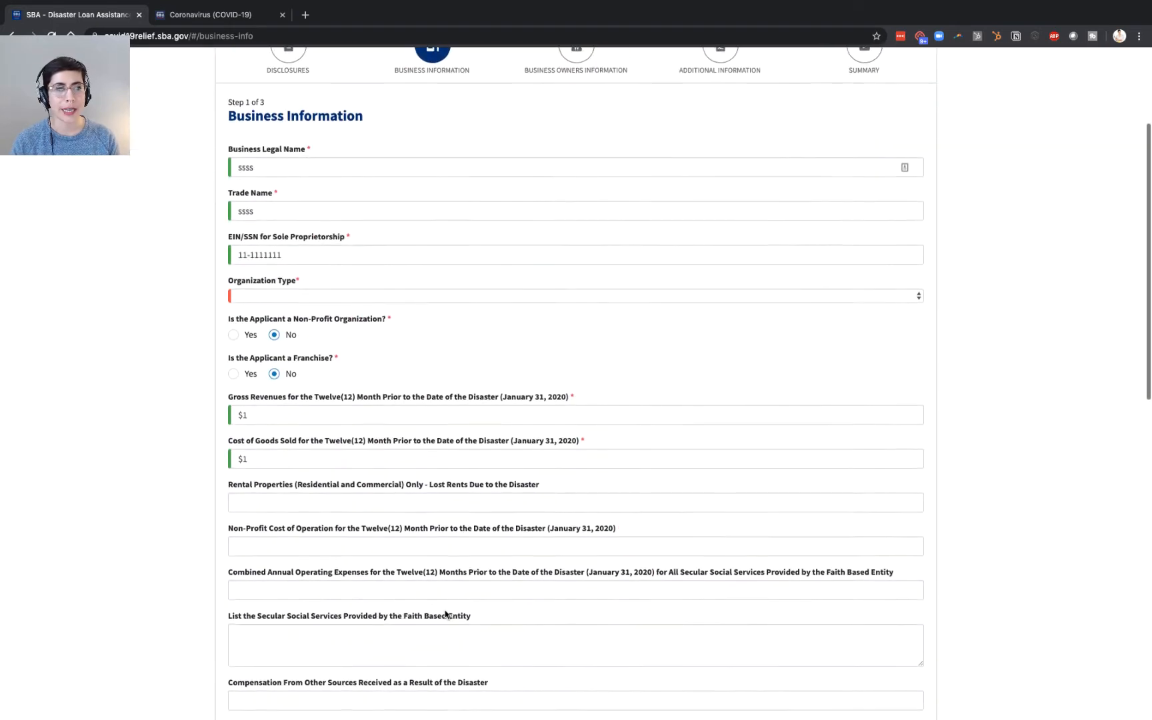
pyautogui.click(311, 300)
pyautogui.click(300, 344)
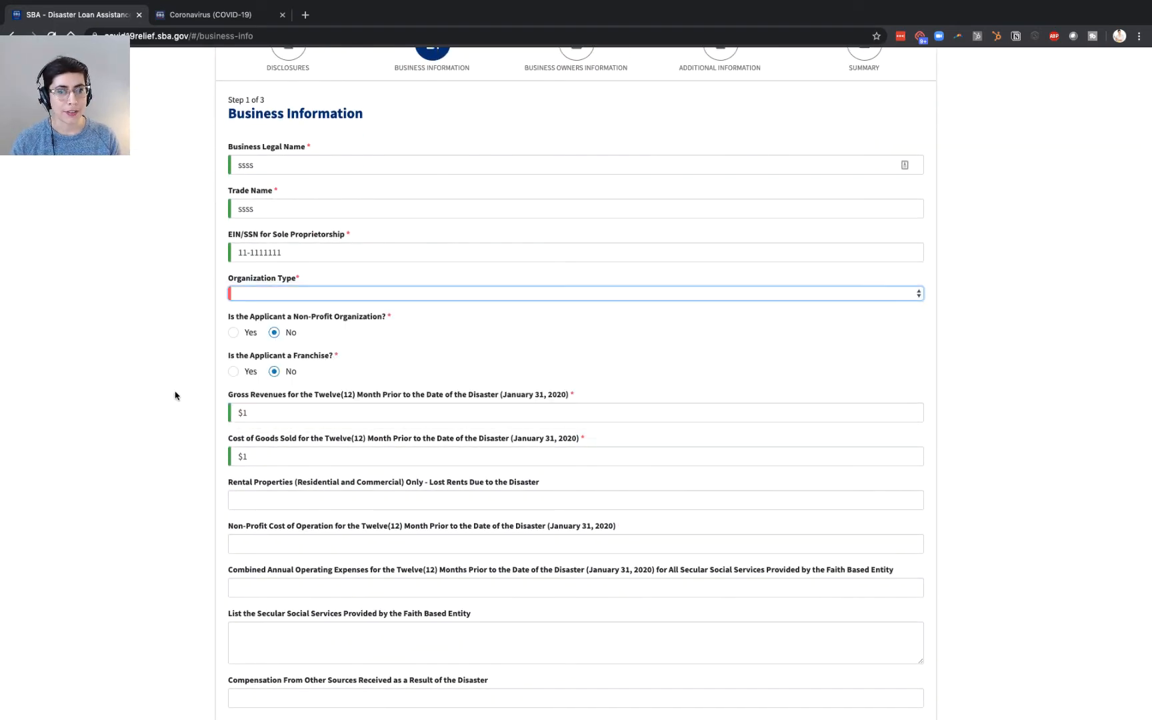
pyautogui.scroll(-12, 170, 399)
# - Go to Business Owners, answer No to business-entity ownership, and enter the owner's name and mobile phone
pyautogui.click(574, 630)
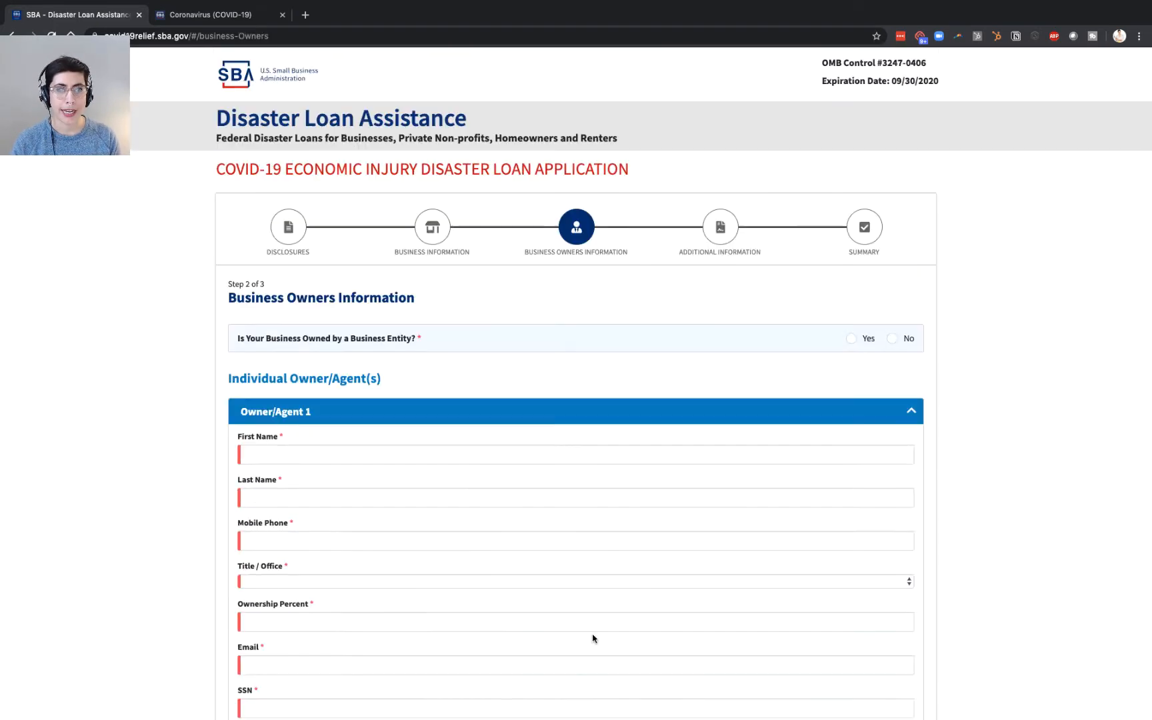
pyautogui.scroll(-2, 136, 398)
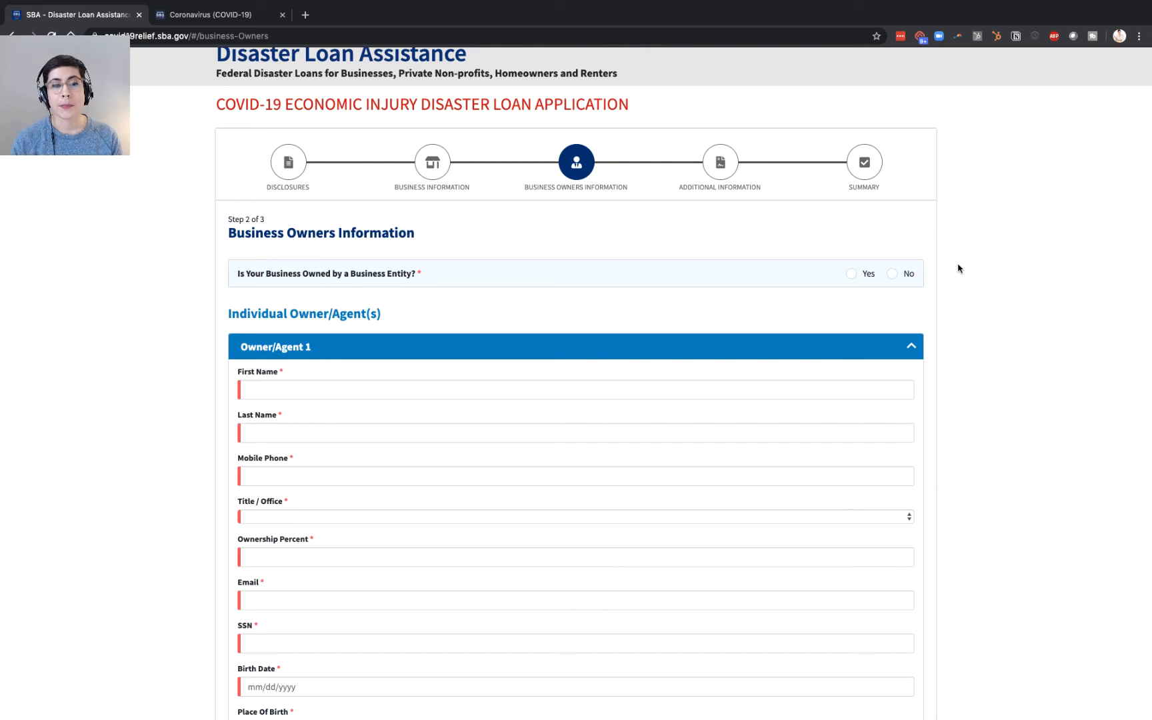
pyautogui.click(891, 274)
pyautogui.scroll(-2, 811, 303)
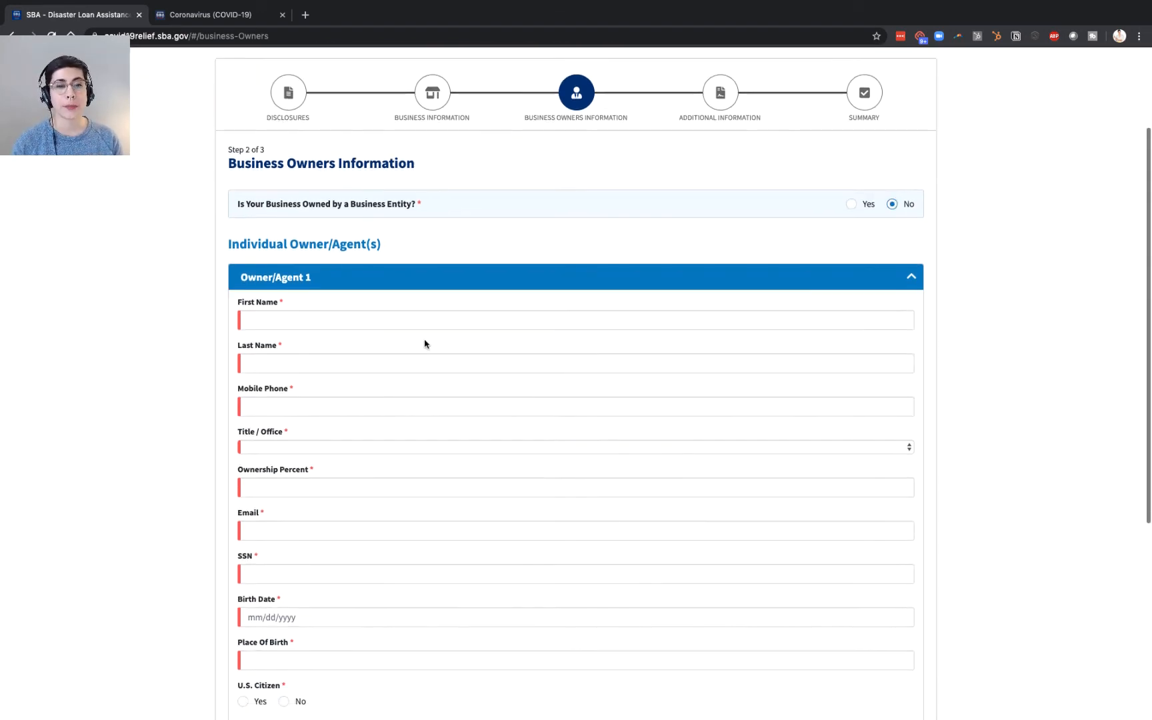
pyautogui.click(426, 329)
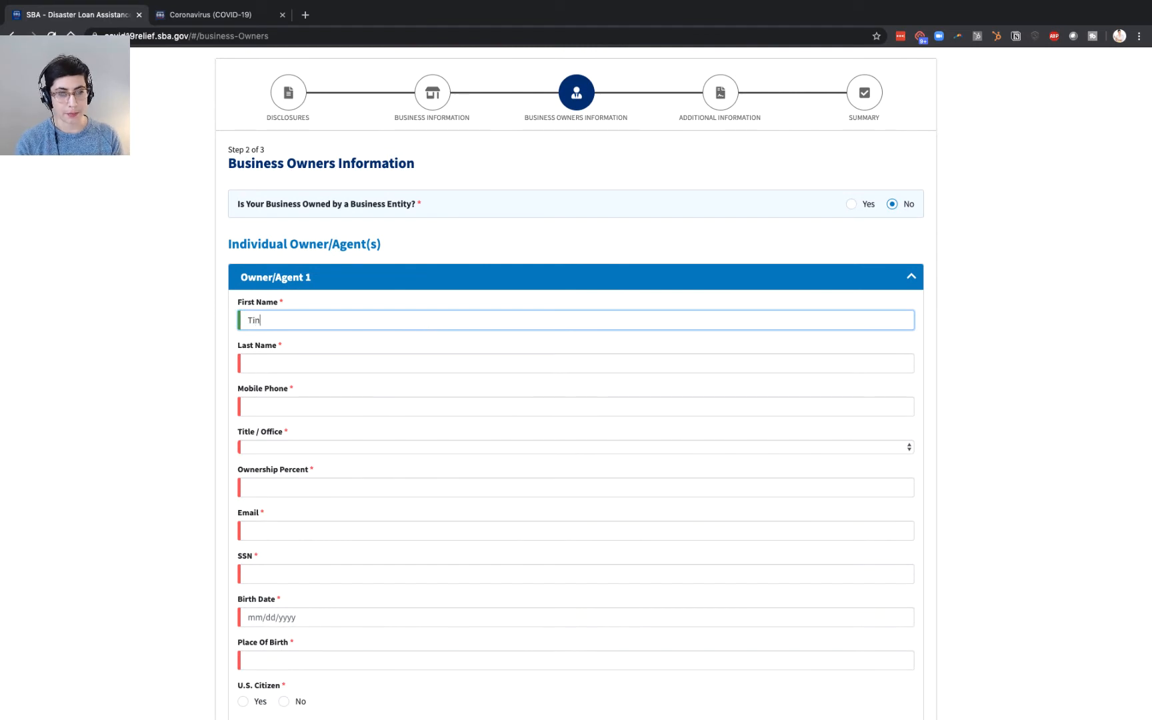
pyautogui.press('Tab')
pyautogui.press('Tab')
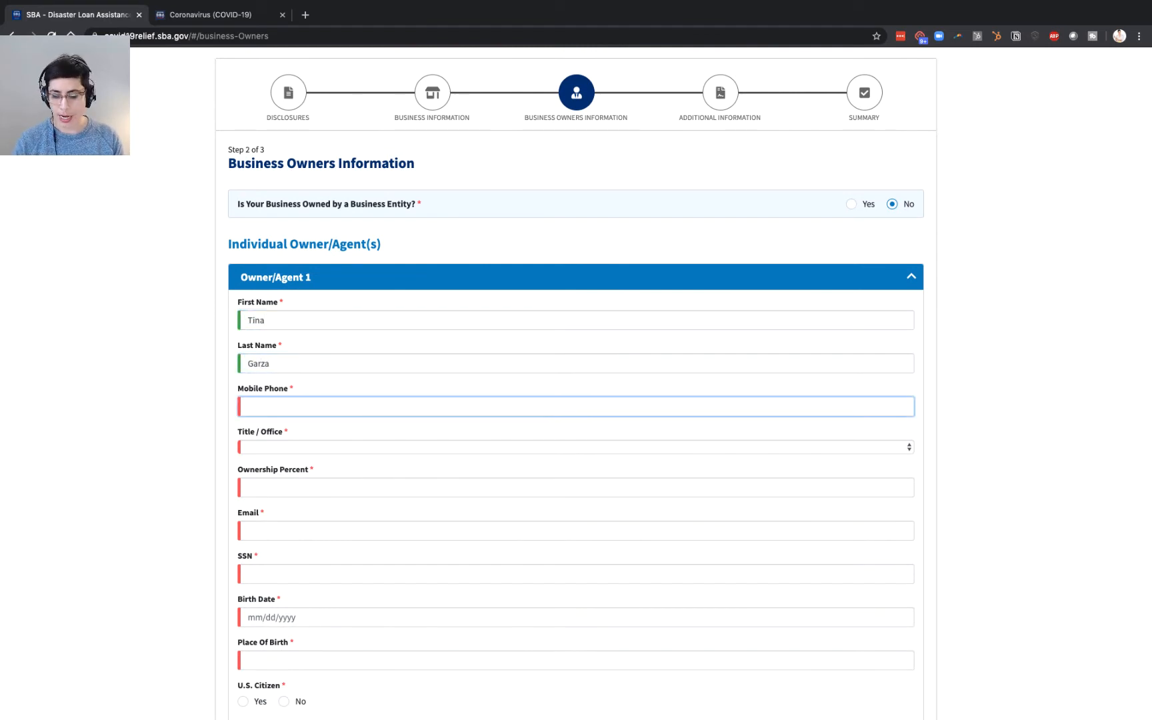
pyautogui.write('(55)5')
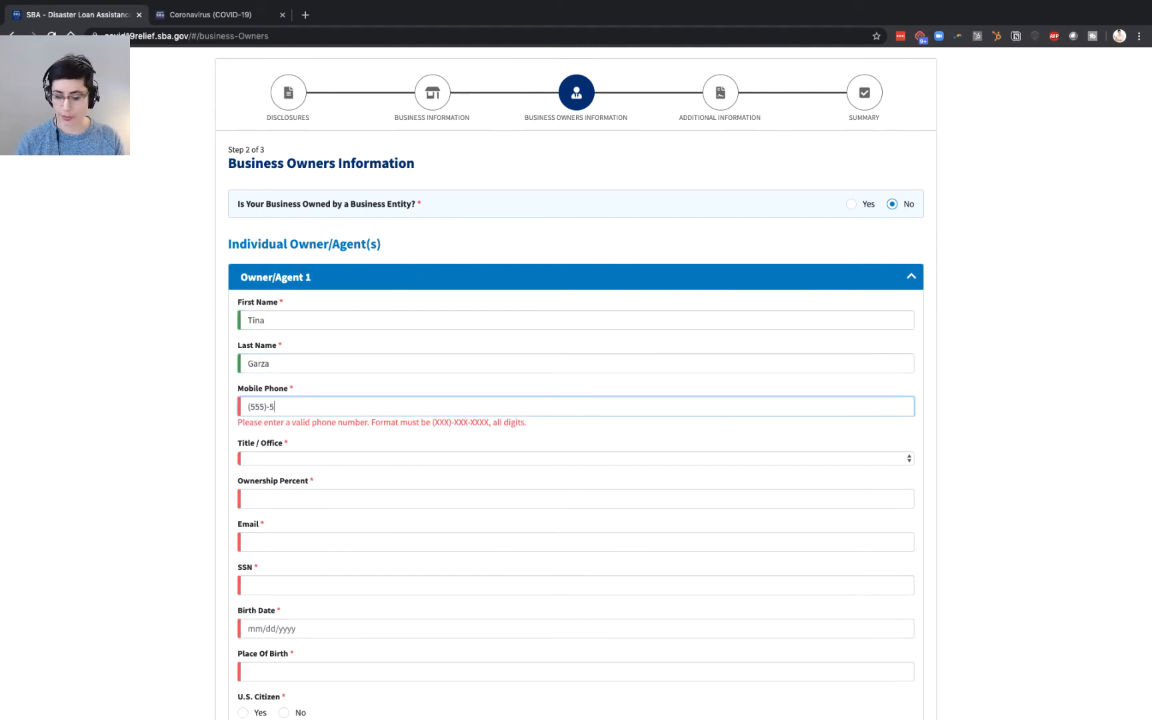
pyautogui.write('-555')
pyautogui.write('-5555')
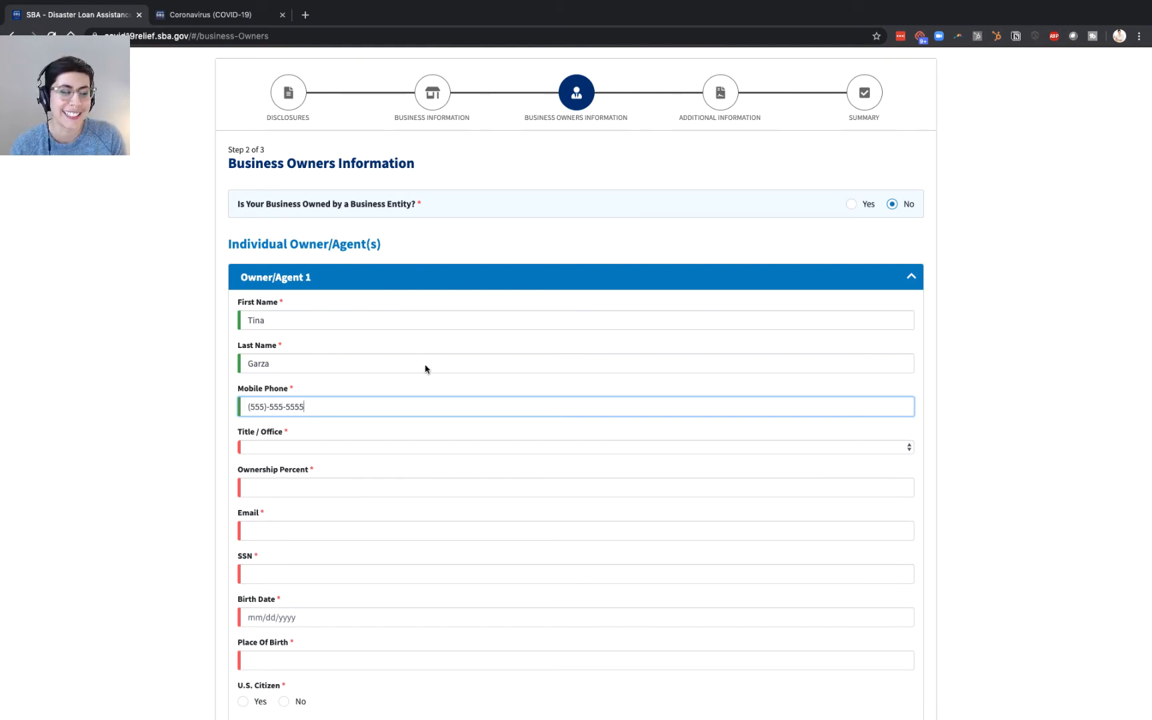
# - Give the owner the title Owner with 100 percent ownership and enter their e-mail
pyautogui.click(373, 445)
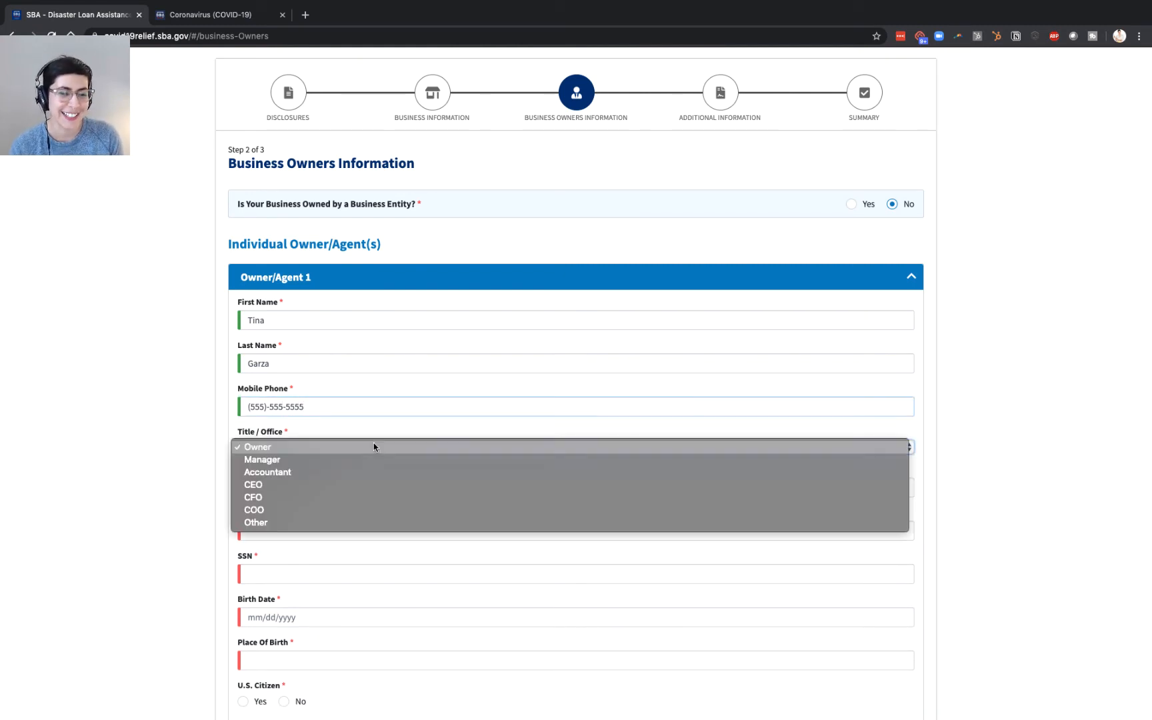
pyautogui.click(372, 446)
pyautogui.click(307, 487)
pyautogui.write('100')
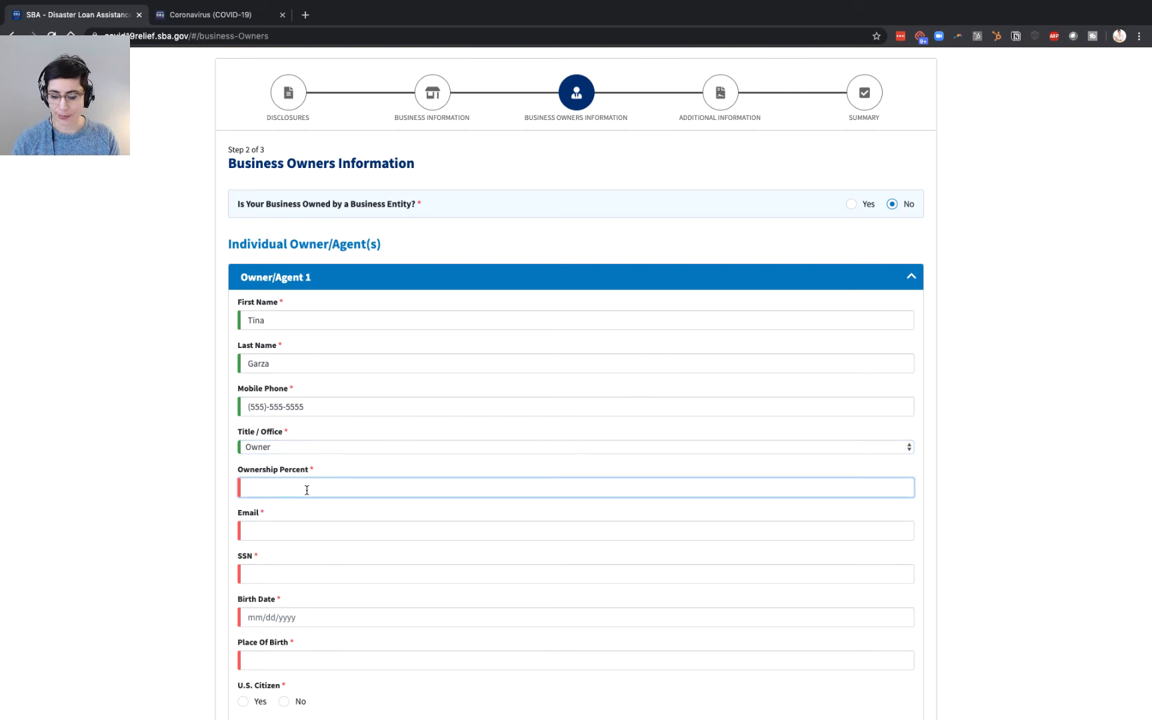
pyautogui.press('Tab')
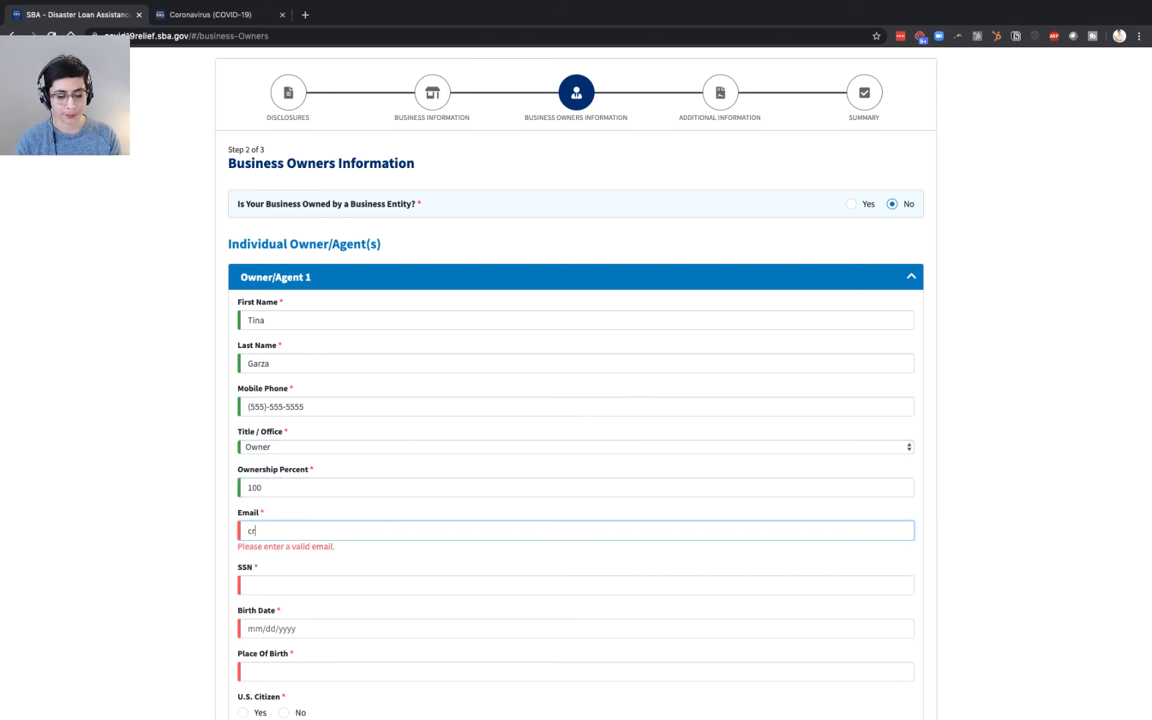
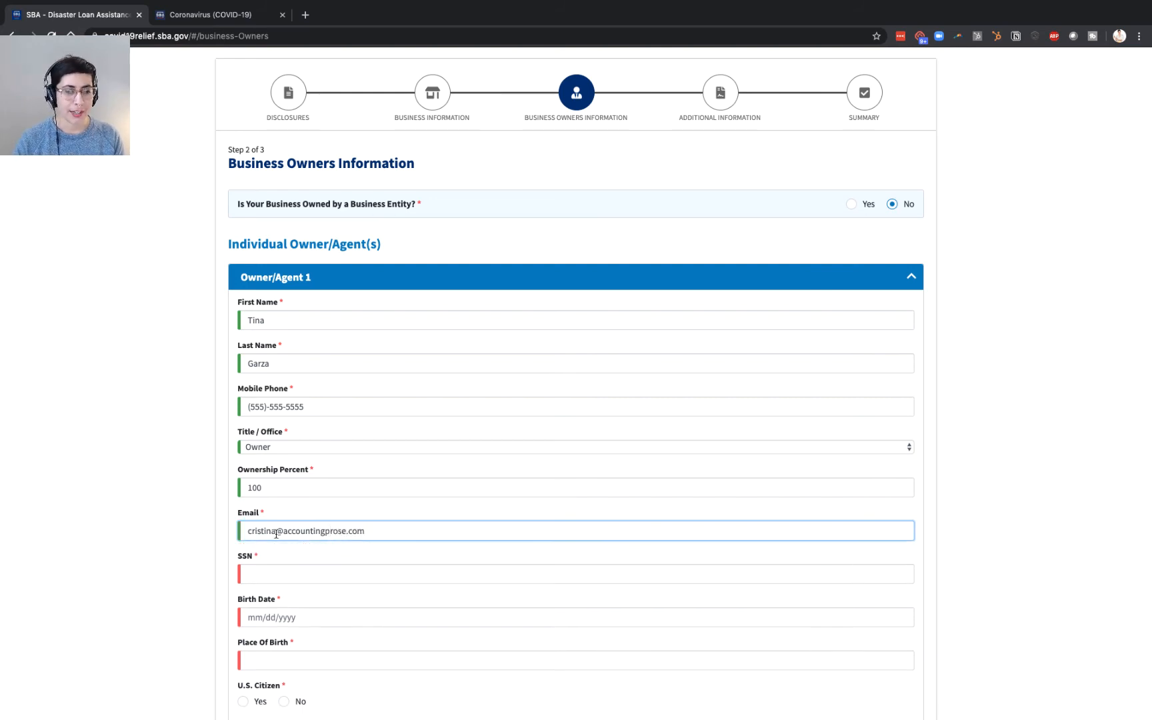
# - Enter the owner's Social Security number and birth date
pyautogui.click(278, 576)
pyautogui.write('555-55')
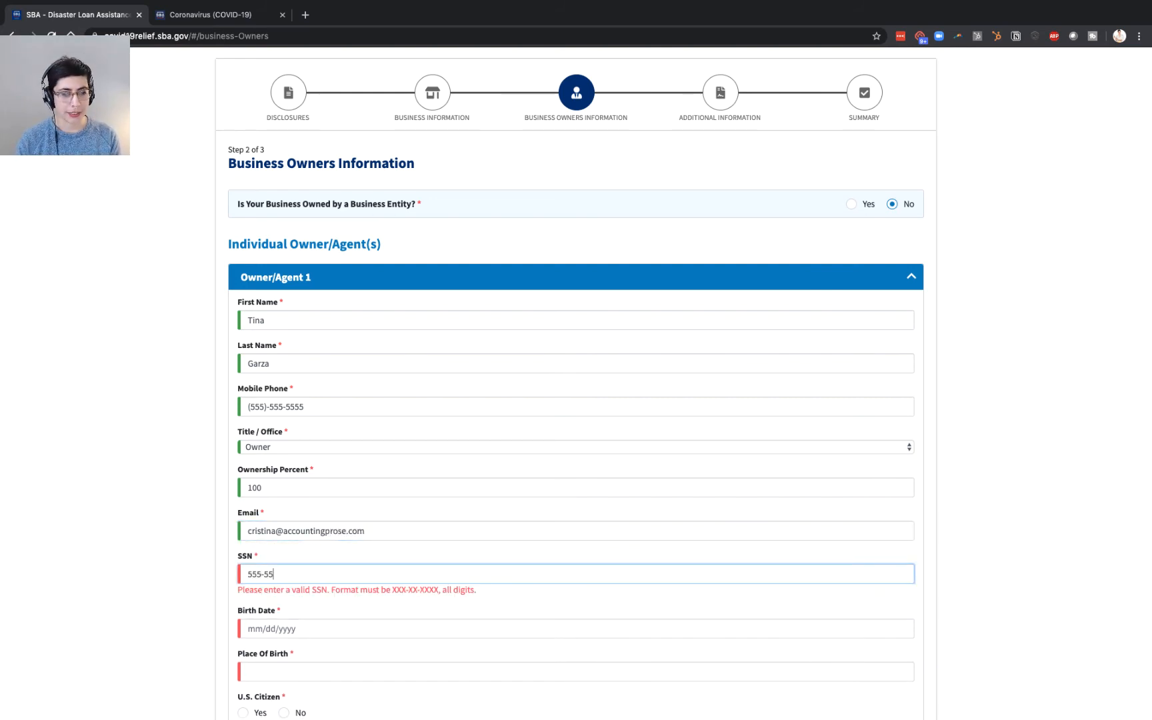
pyautogui.write('-5555')
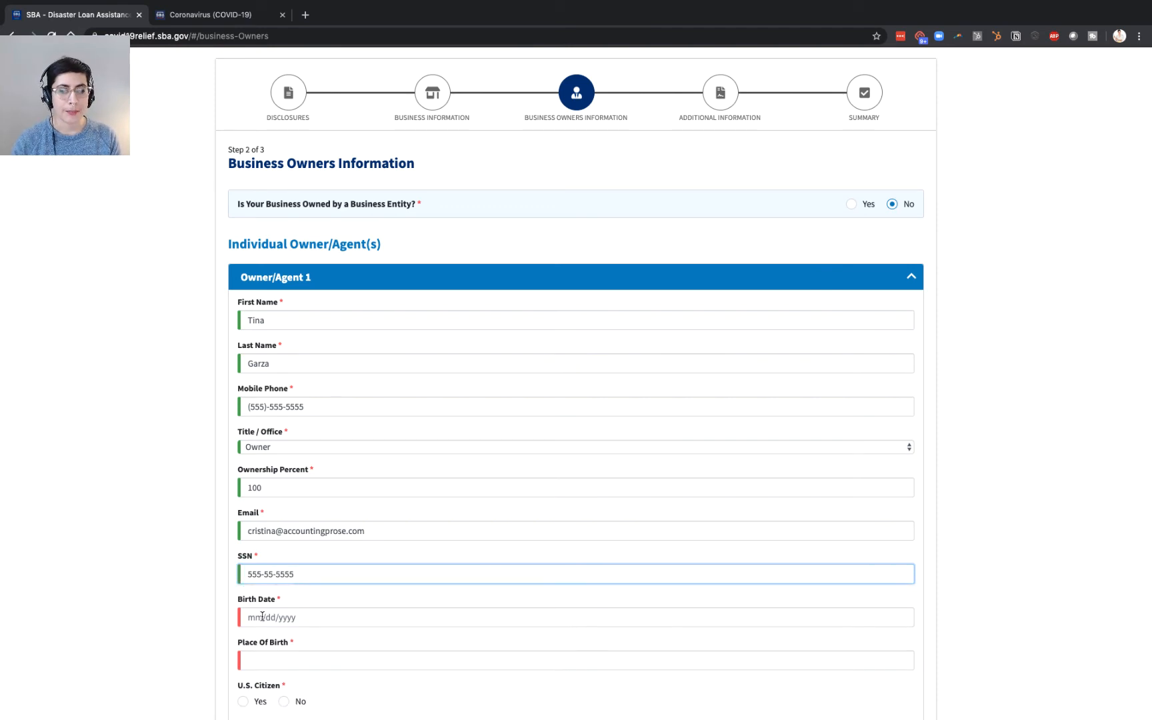
pyautogui.click(262, 616)
pyautogui.write('01')
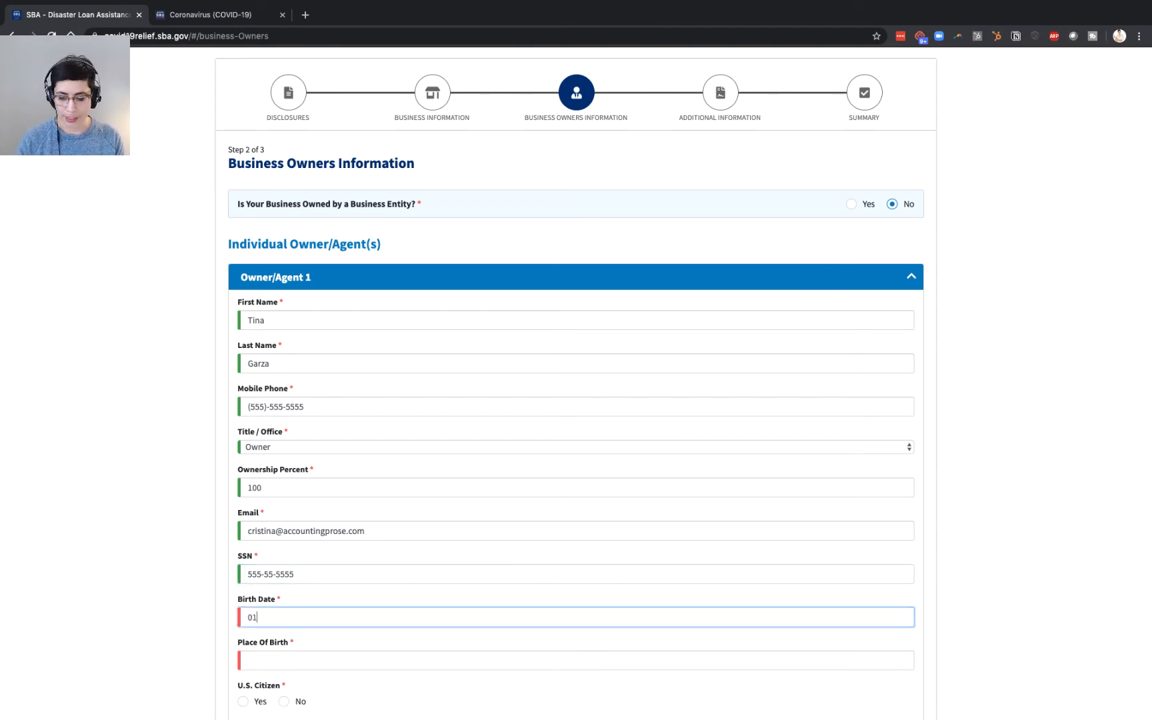
pyautogui.write('/01/20')
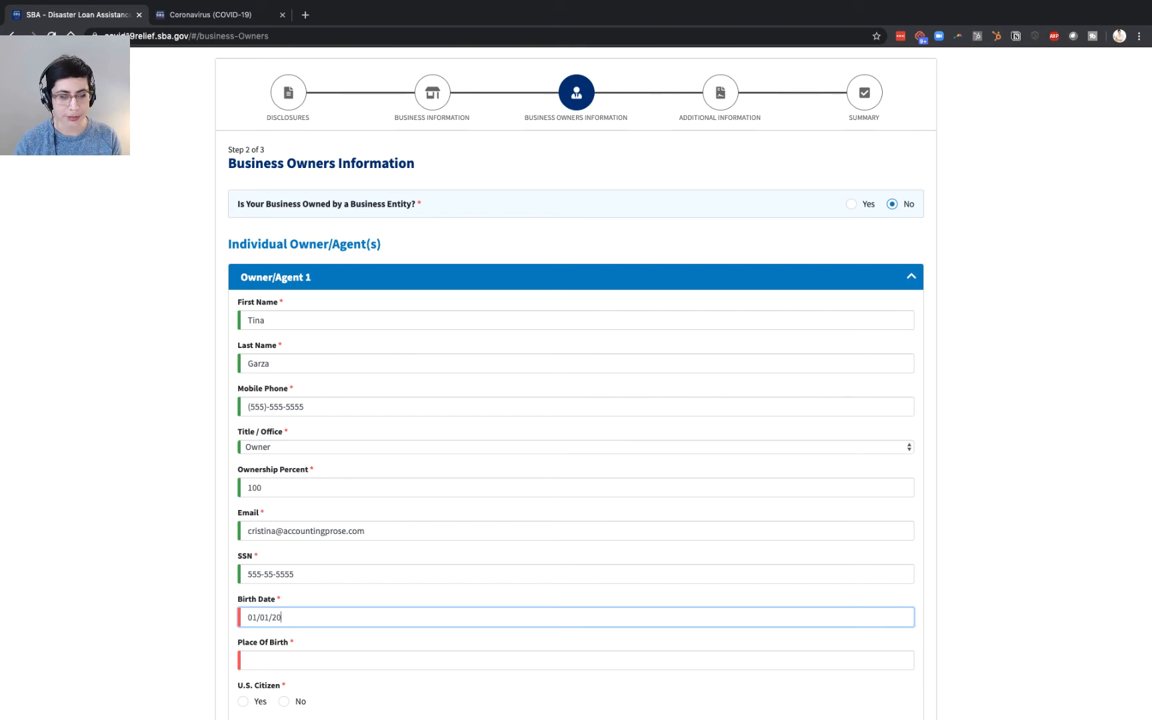
pyautogui.write('01')
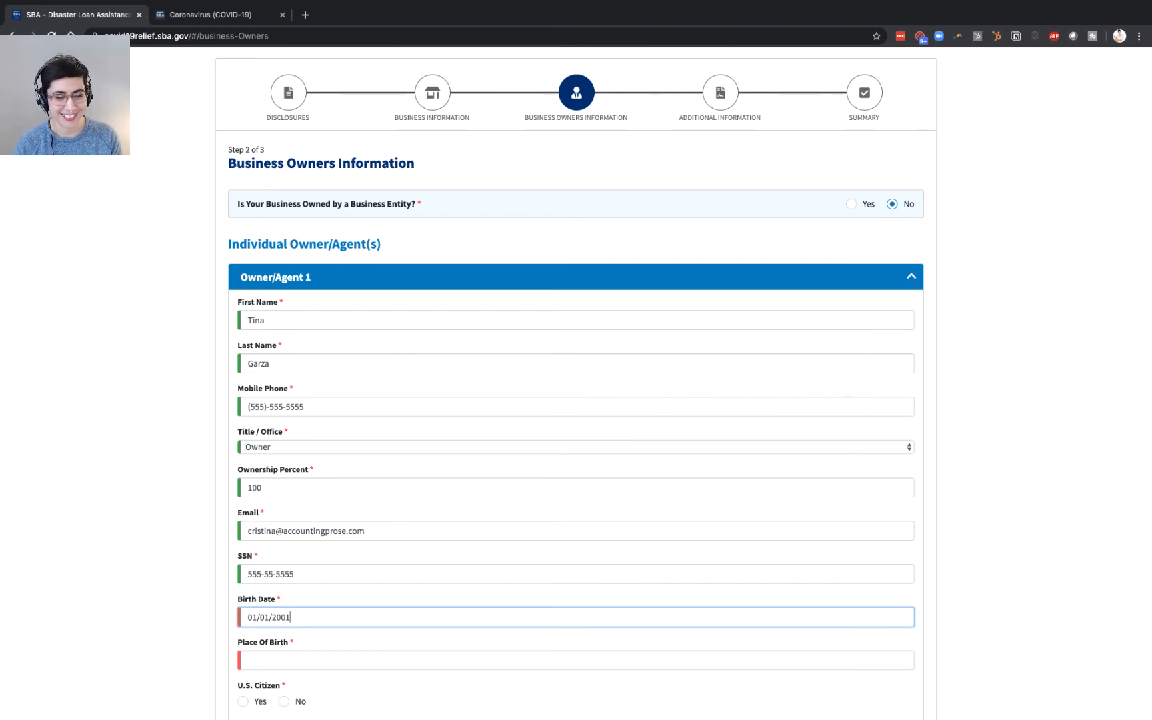
pyautogui.press('Tab')
# - Enter the owner's place of birth and mark them as a U.S. citizen
pyautogui.scroll(-3, 237, 584)
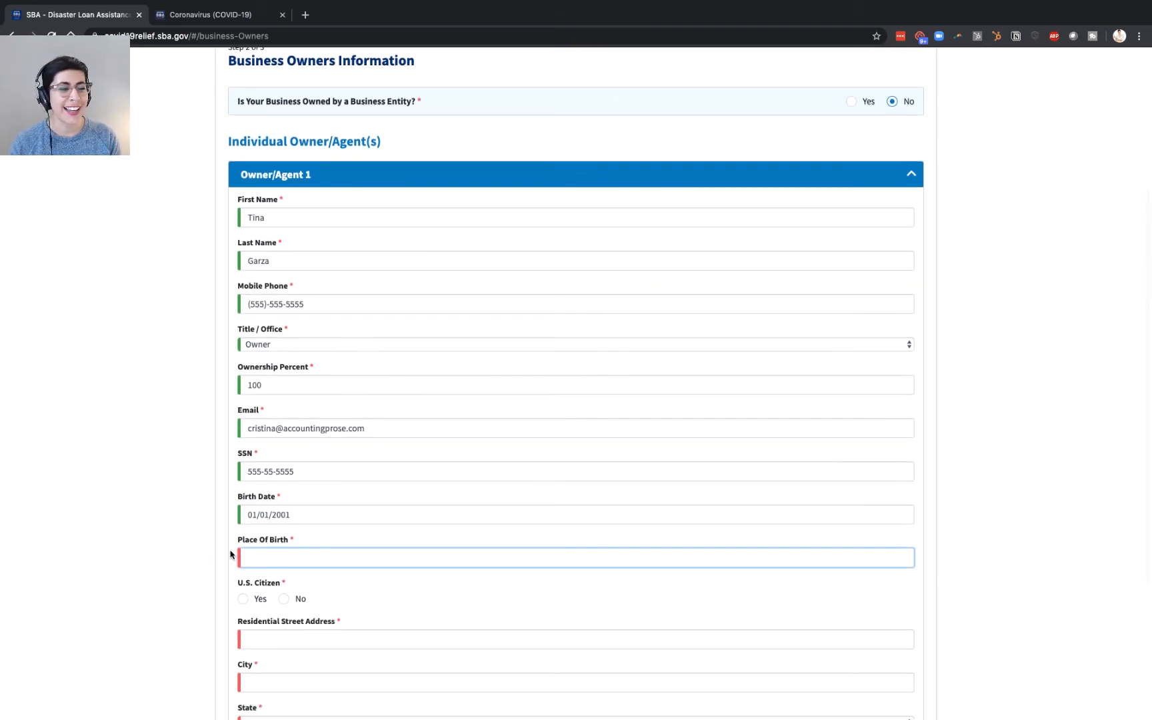
pyautogui.write('Na')
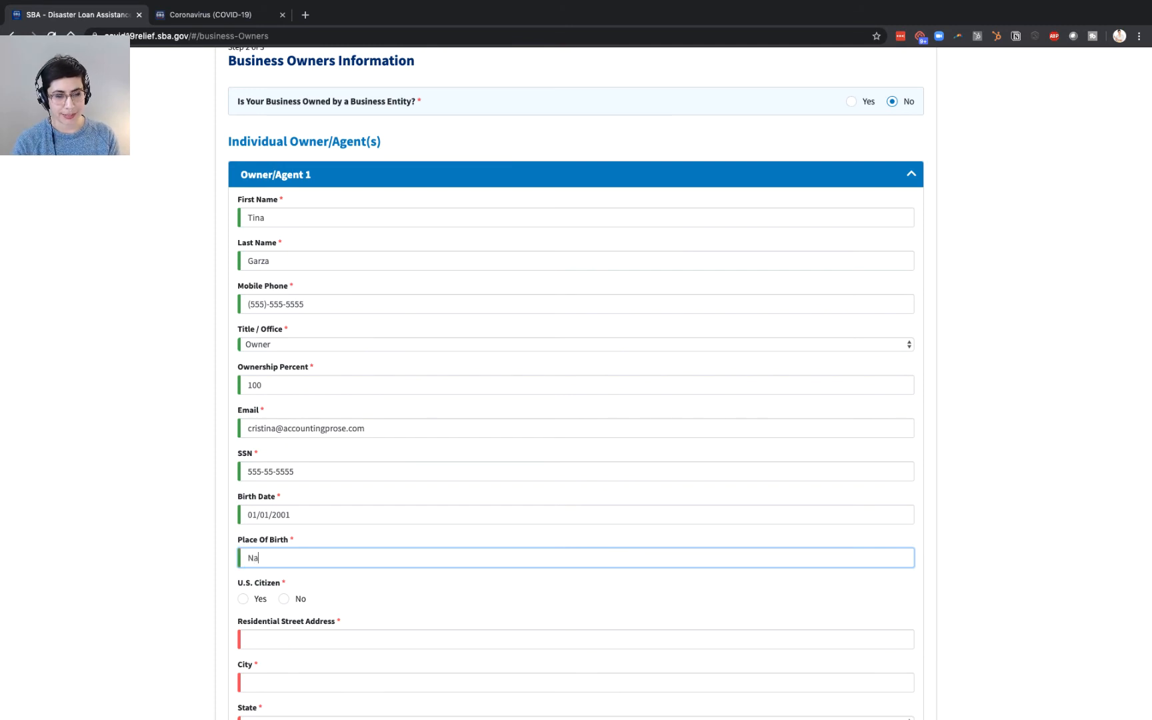
pyautogui.write('Mars')
pyautogui.scroll(-3, 264, 545)
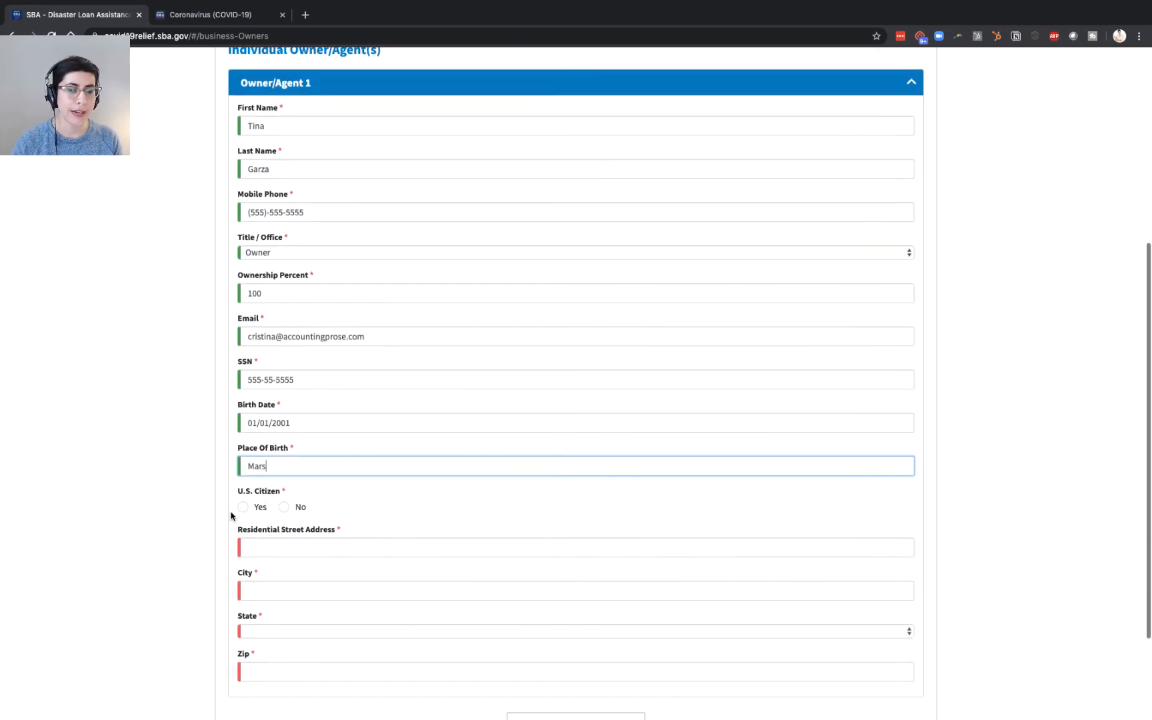
pyautogui.click(243, 508)
pyautogui.click(244, 507)
# - Enter the owner's home street, city, state and zip, then continue to Additional Information
pyautogui.click(263, 550)
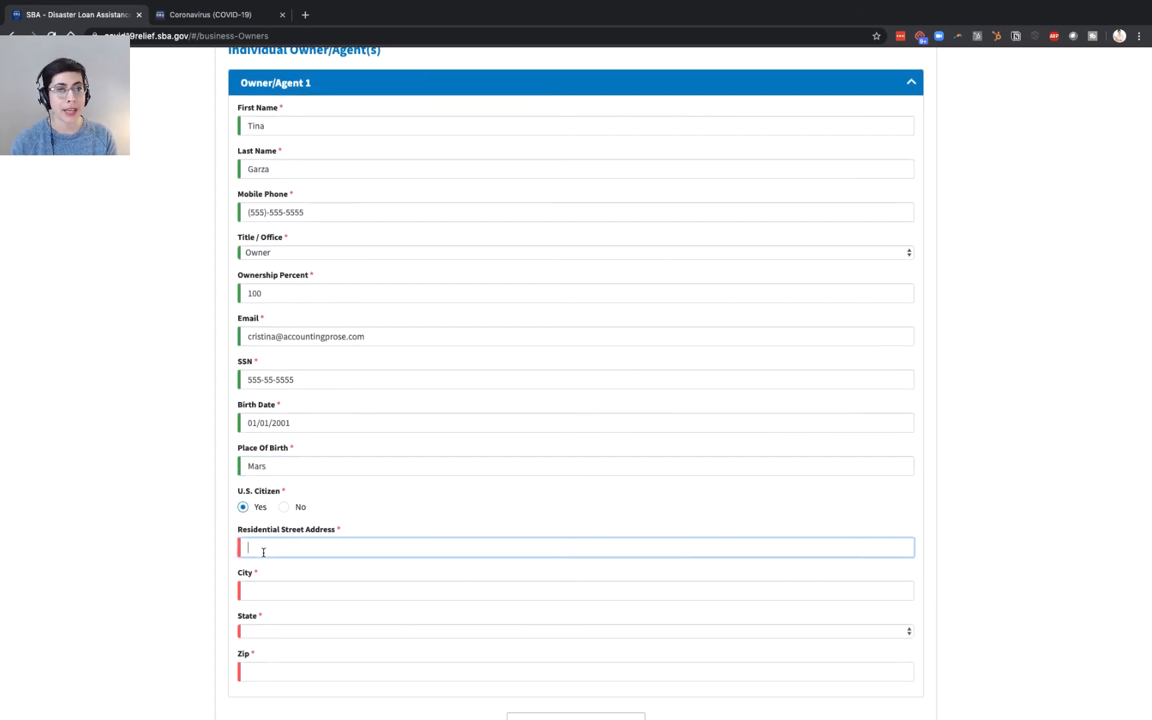
pyautogui.write('555 S')
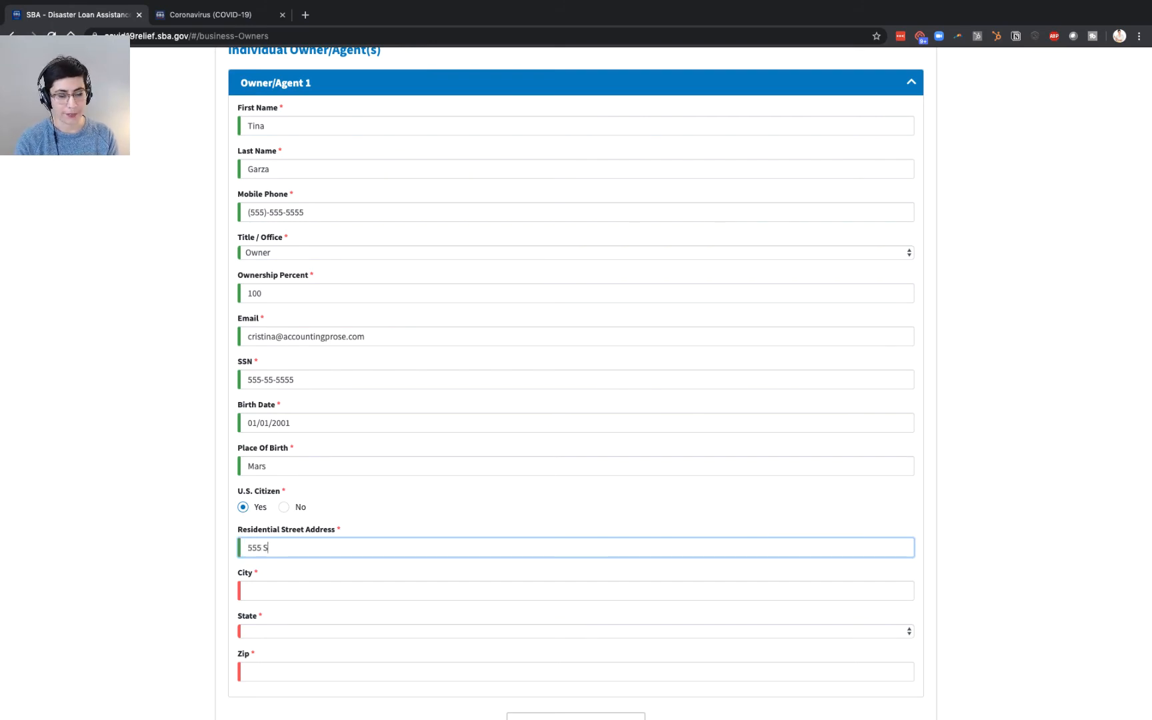
pyautogui.write('esame St')
pyautogui.press('Tab')
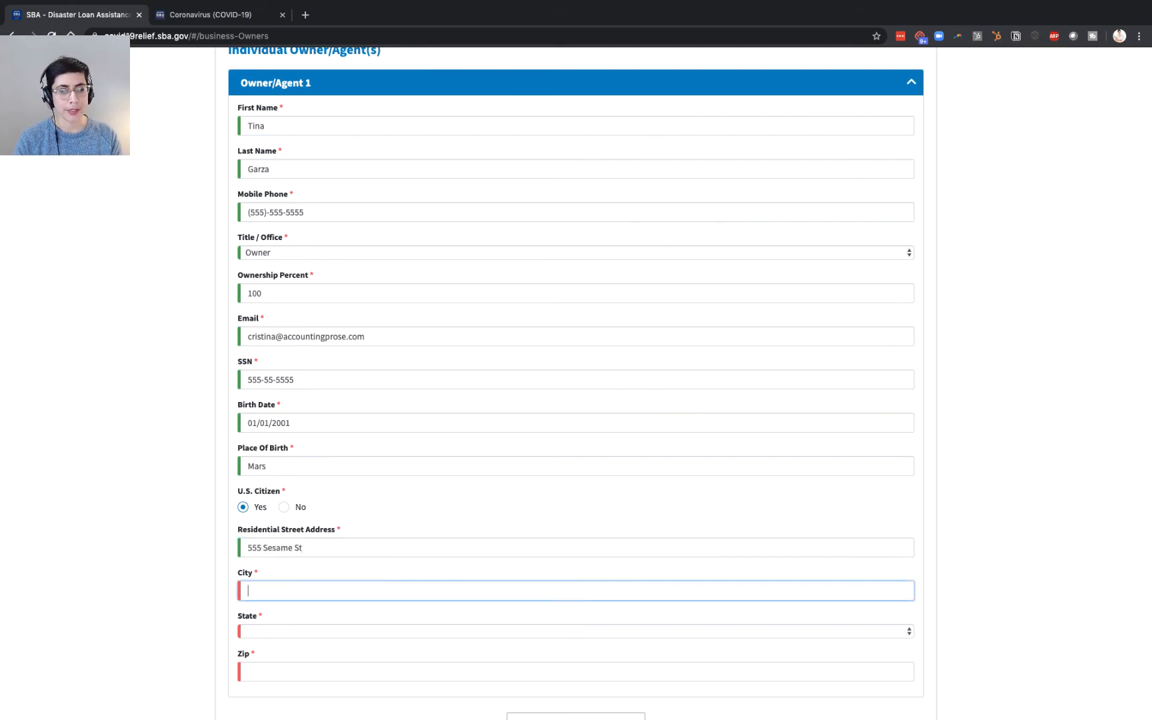
pyautogui.write('Devner')
pyautogui.press('Tab')
pyautogui.write('col')
pyautogui.press('Tab')
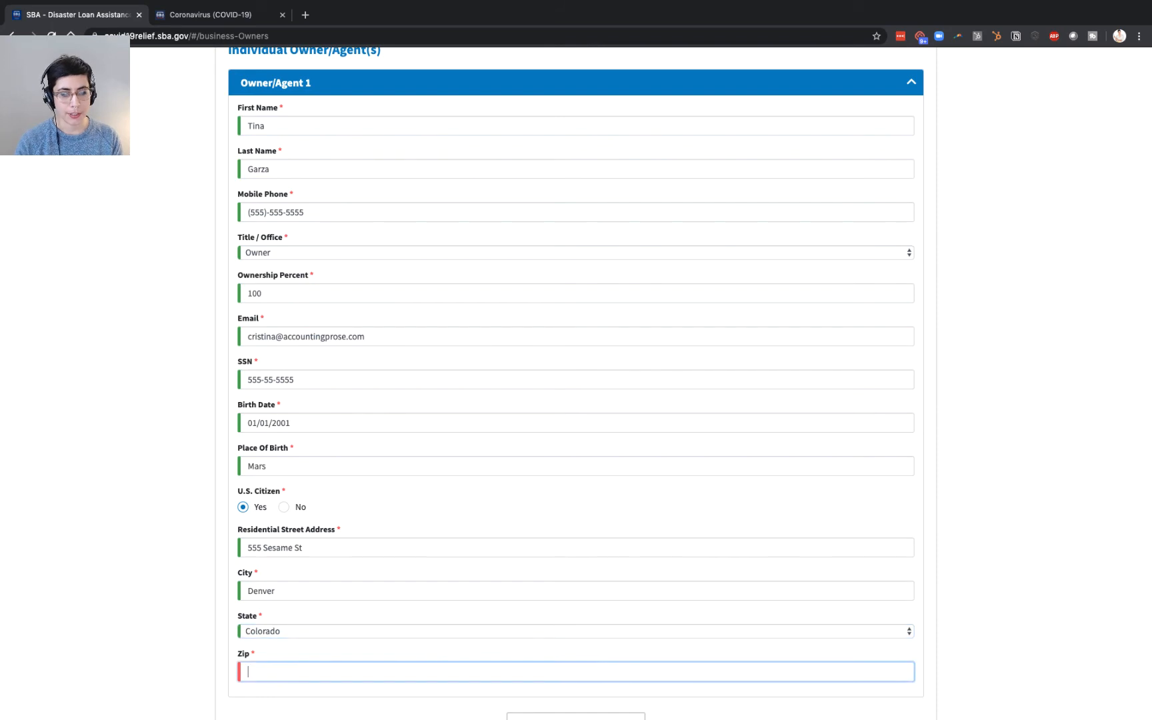
pyautogui.write('80202')
pyautogui.scroll(-3, 414, 524)
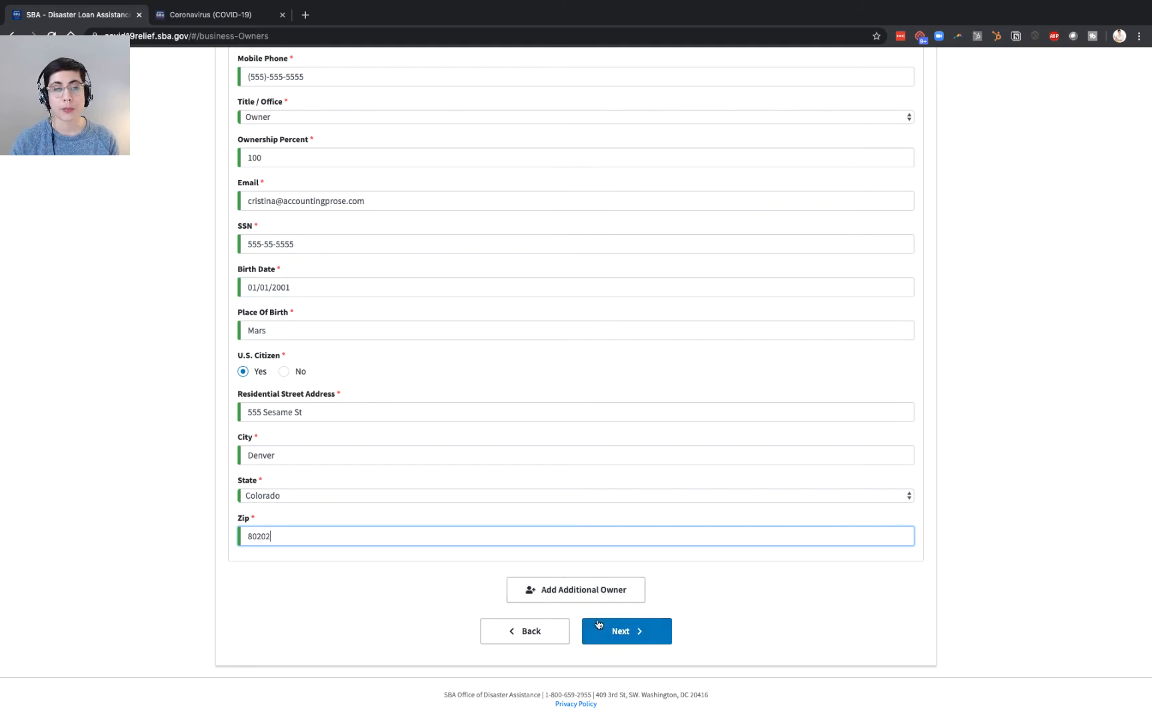
pyautogui.click(627, 633)
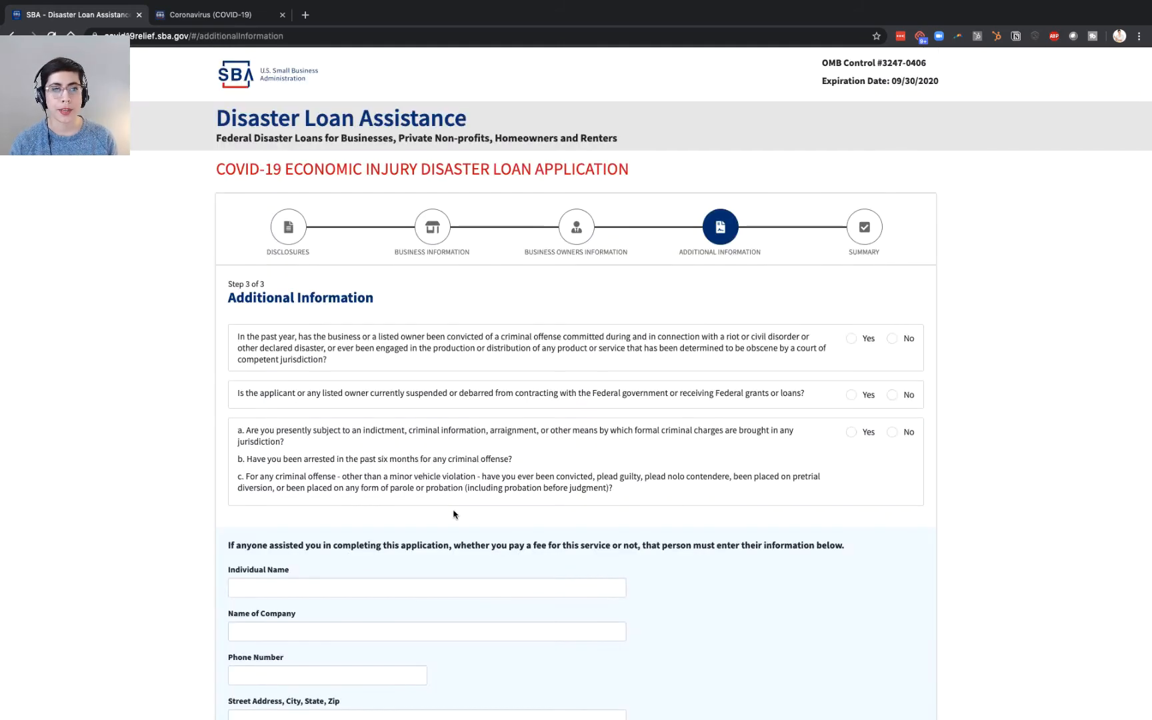
# - Answer No to the conviction, suspension/debarment and pending criminal charges questions
pyautogui.scroll(-2, 447, 510)
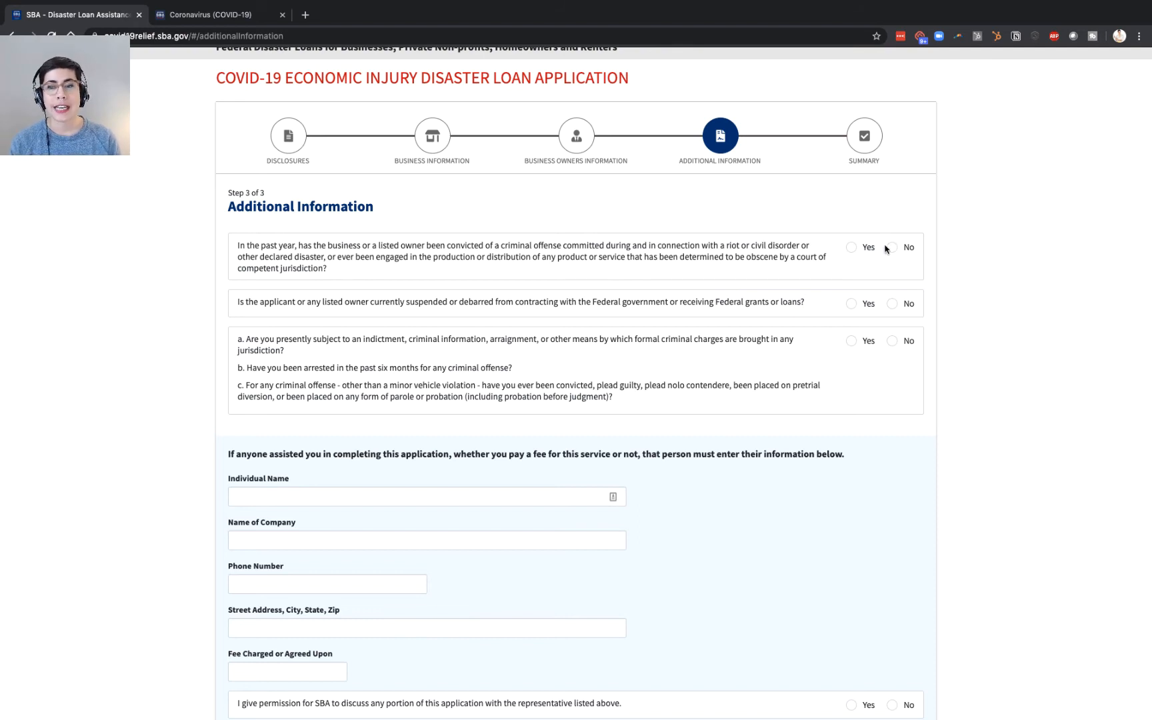
pyautogui.click(850, 248)
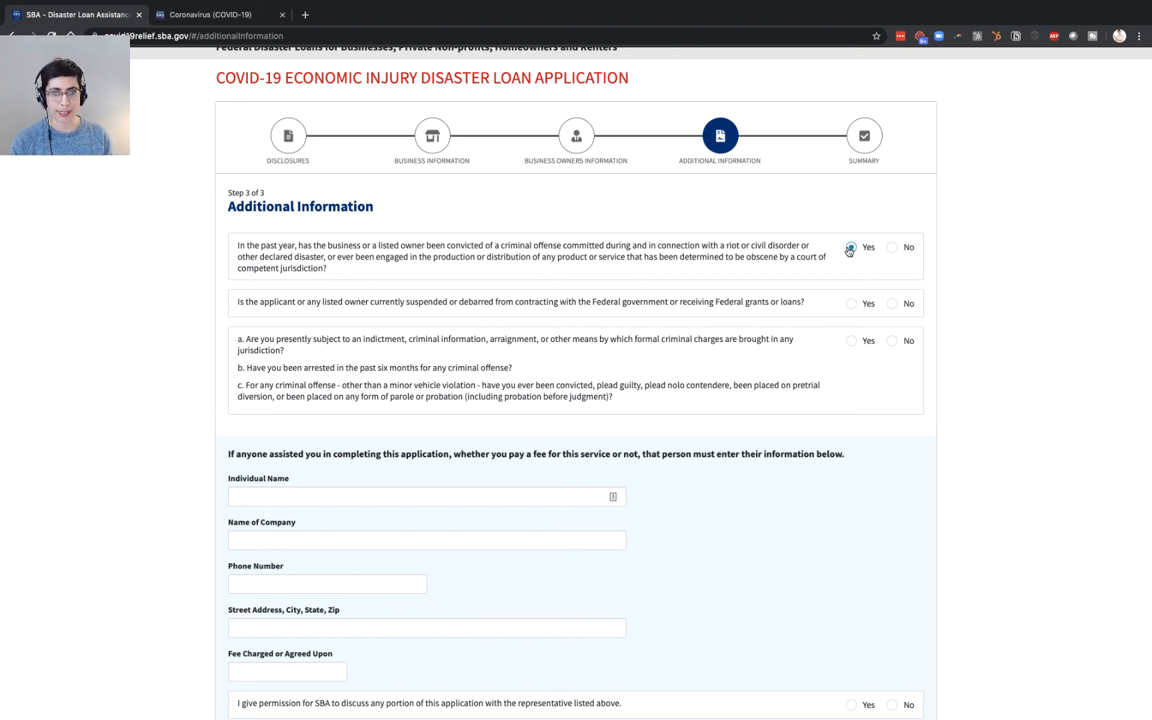
pyautogui.click(851, 304)
pyautogui.click(892, 247)
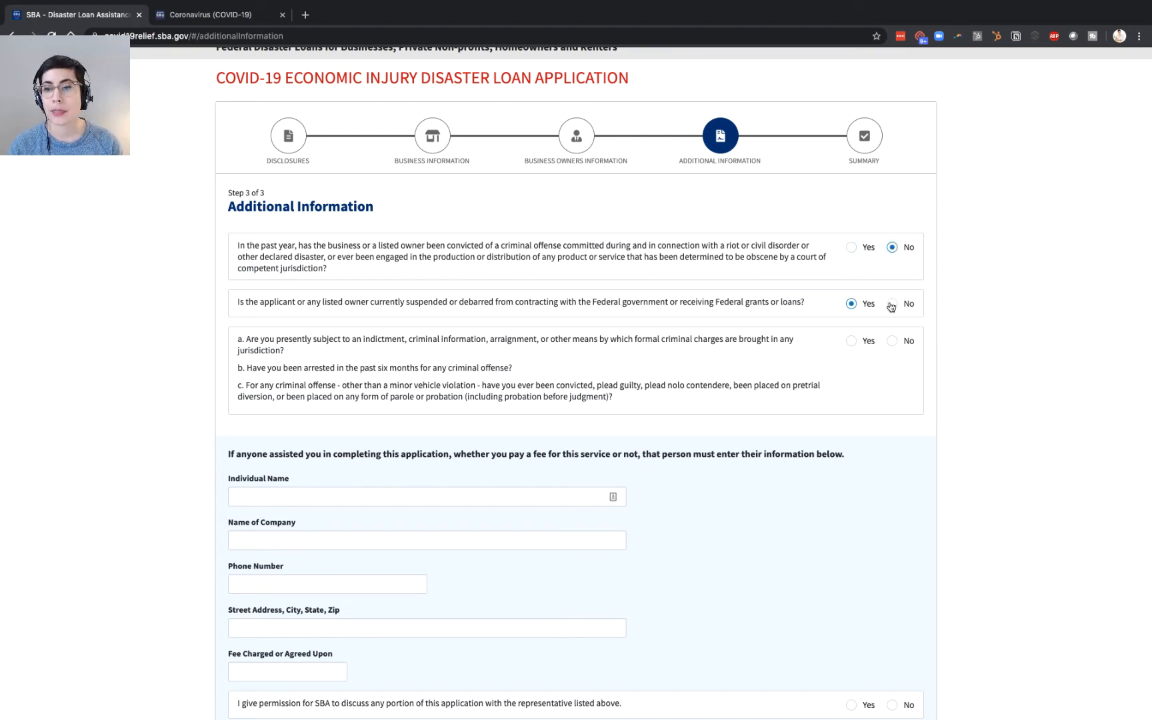
pyautogui.click(892, 304)
pyautogui.click(892, 341)
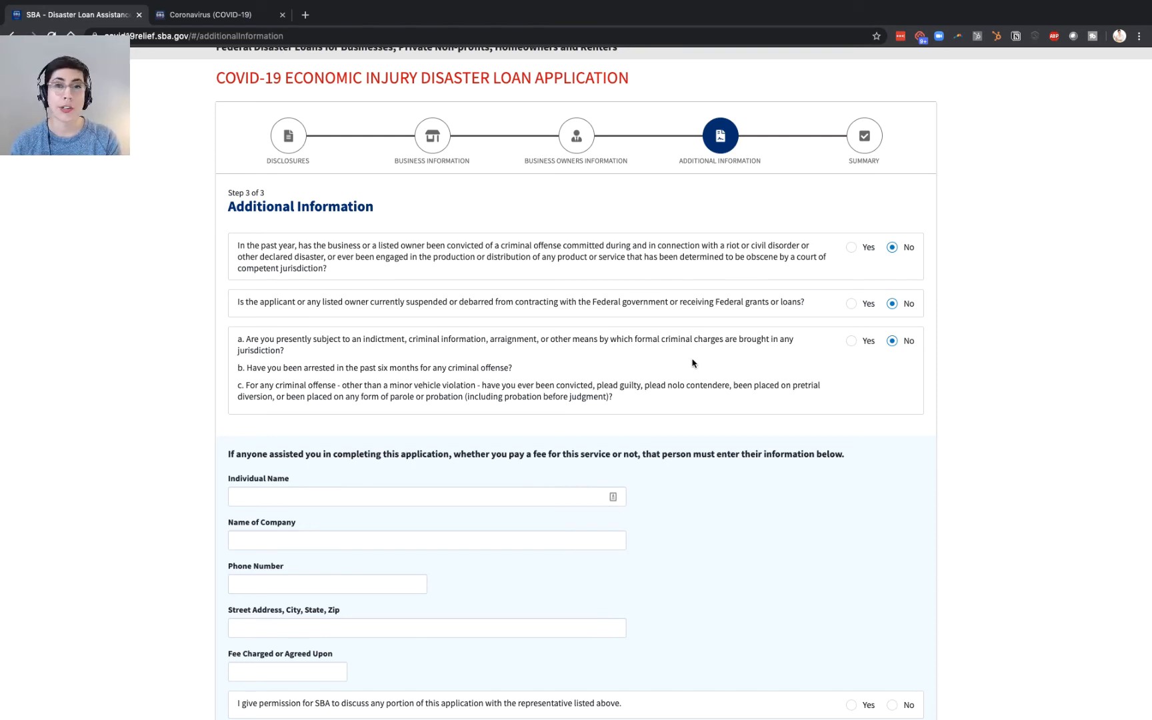
# - Leave the $10,000 advance box unchecked and tick the perjury certification checkbox
pyautogui.scroll(-5, 692, 362)
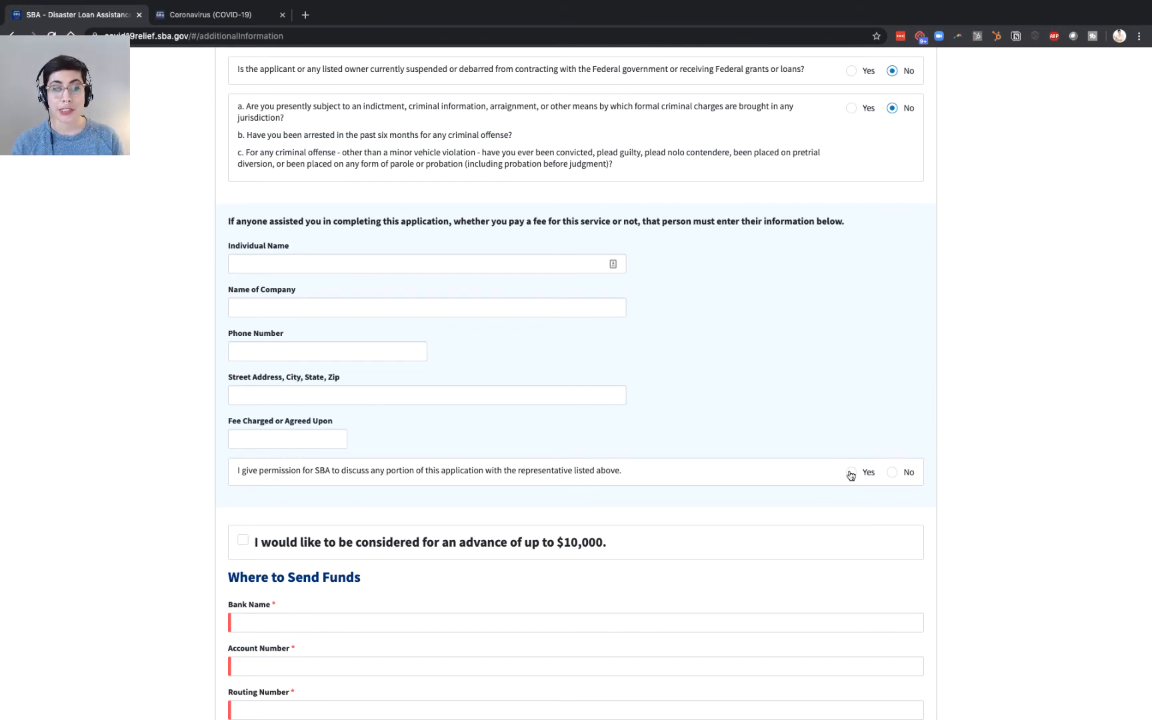
pyautogui.scroll(-3, 850, 474)
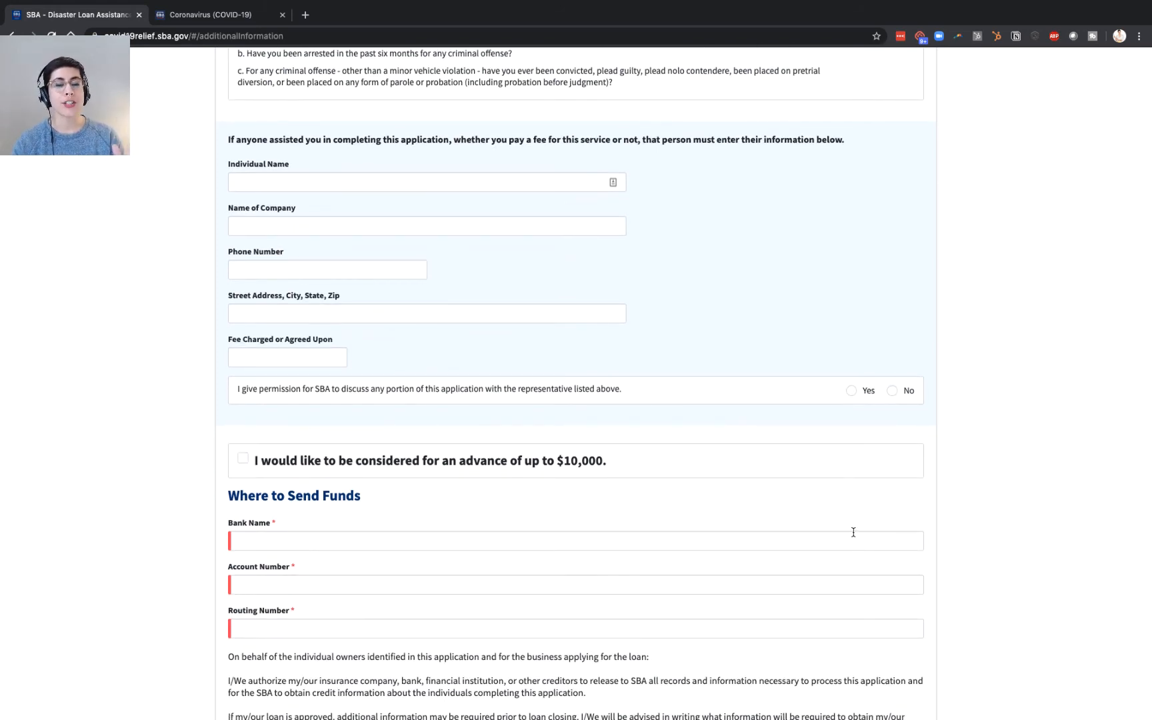
pyautogui.click(244, 459)
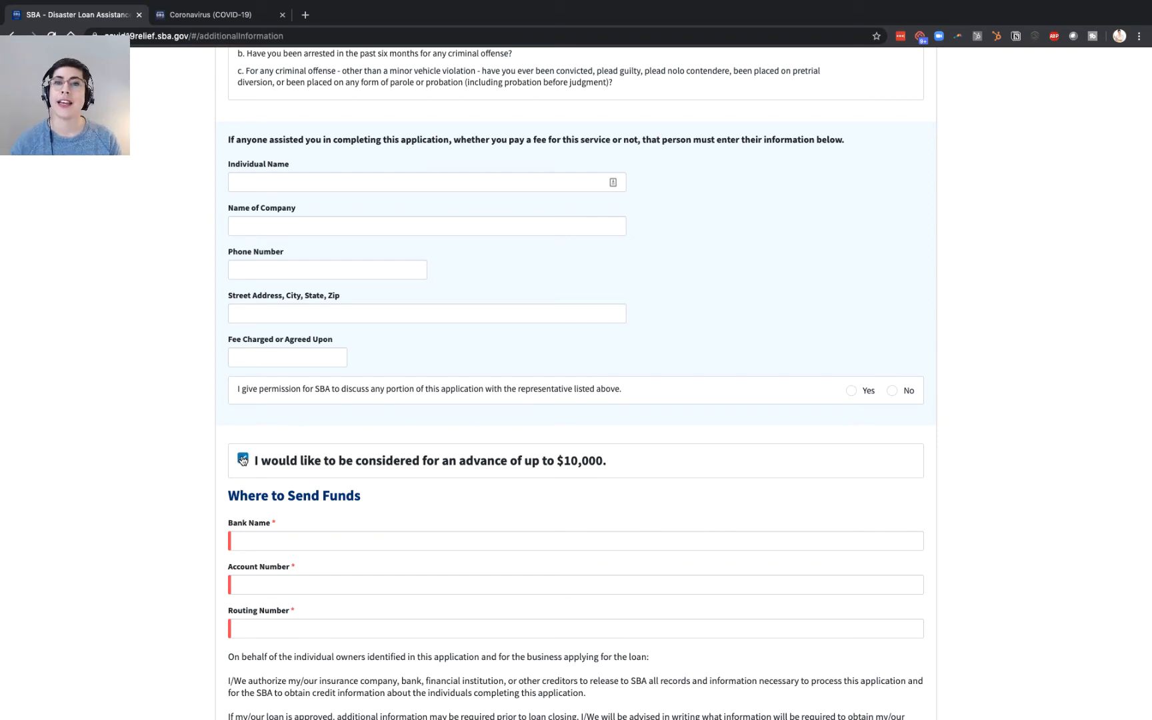
pyautogui.click(244, 459)
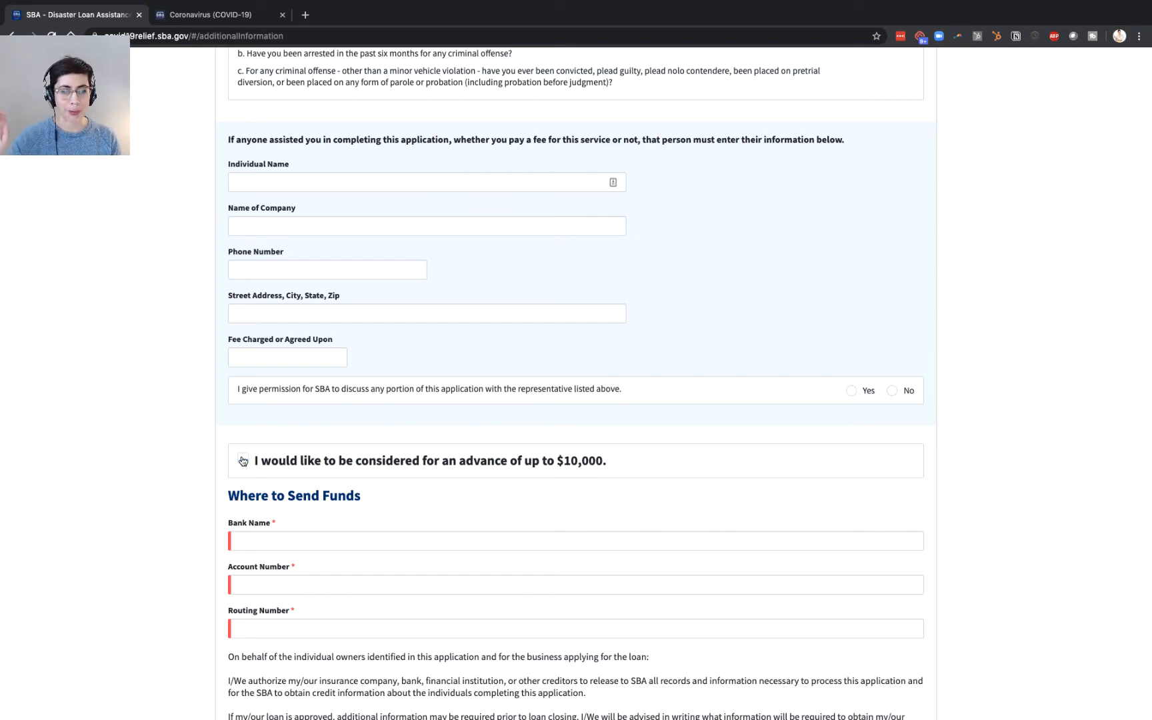
pyautogui.scroll(-4, 243, 460)
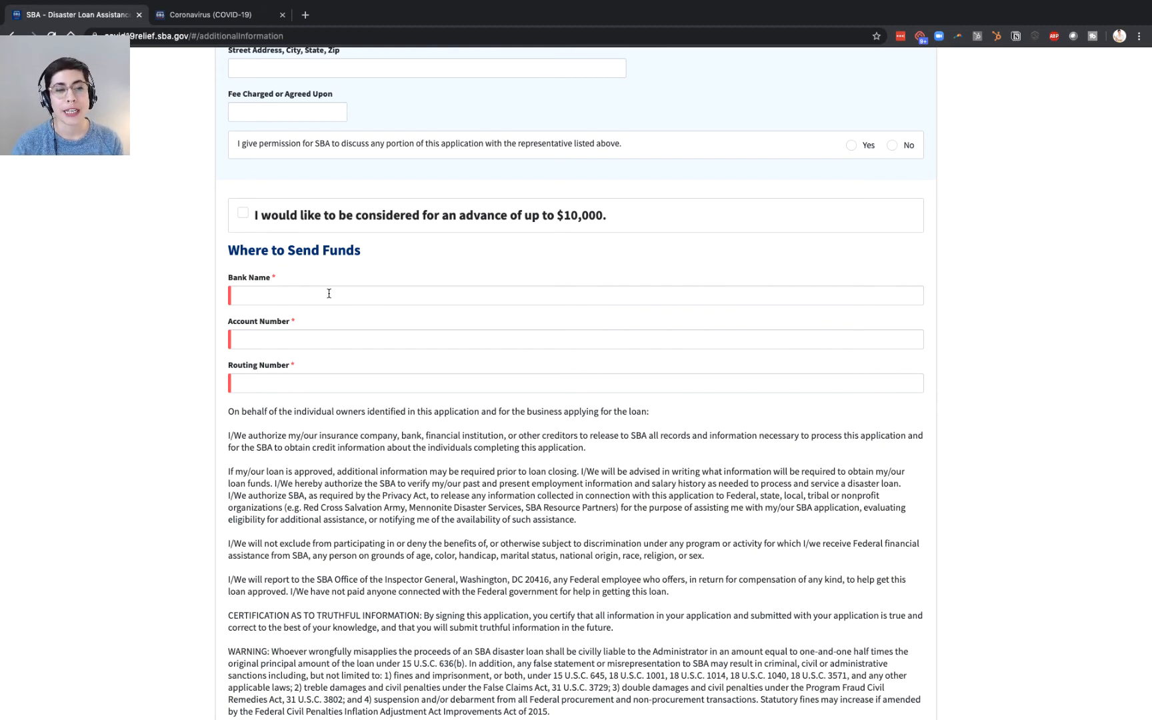
pyautogui.scroll(-3, 329, 293)
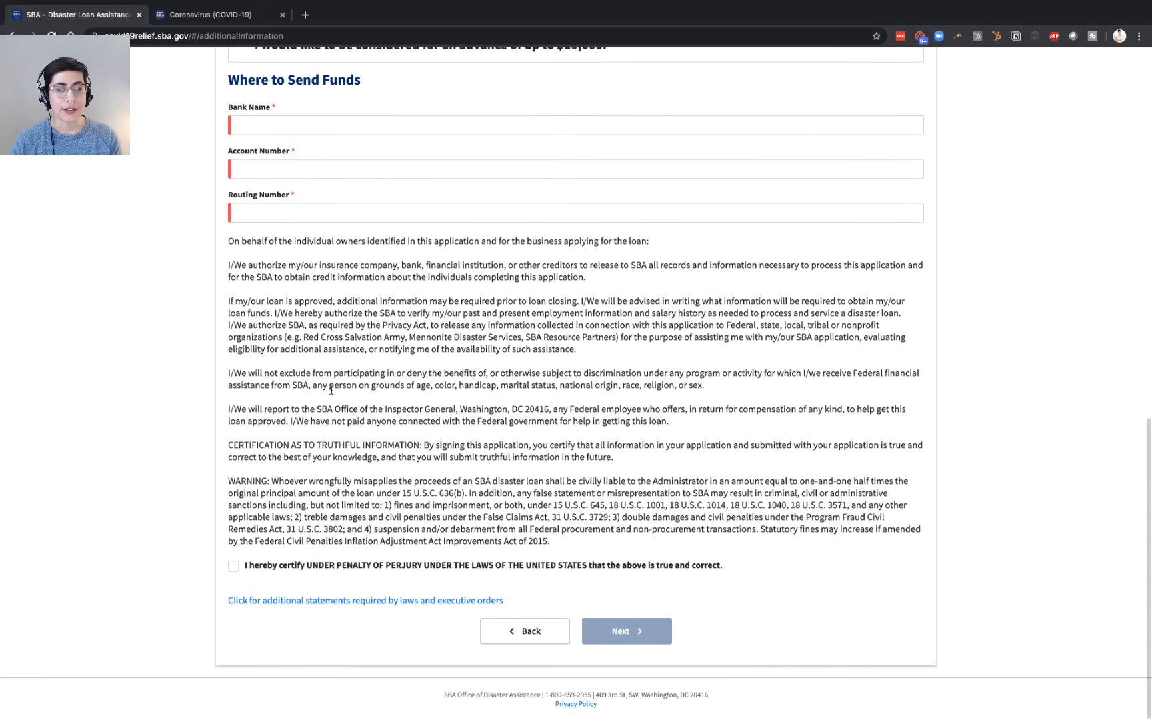
pyautogui.click(244, 570)
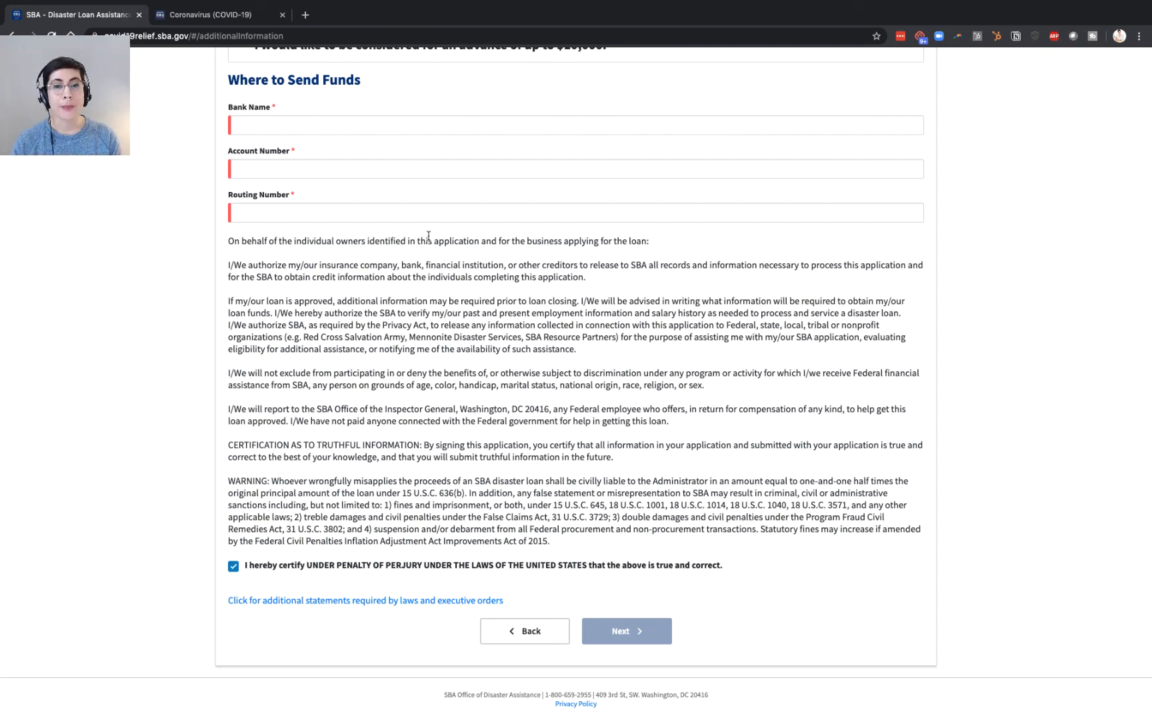
pyautogui.scroll(20, 400, 283)
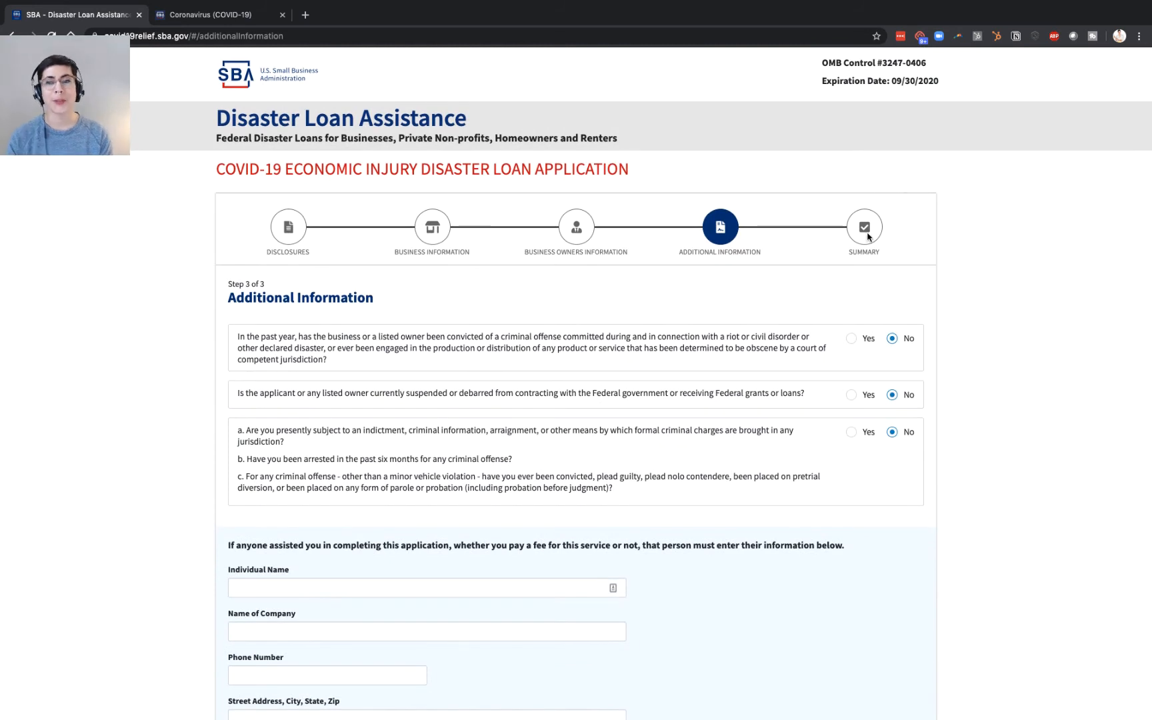